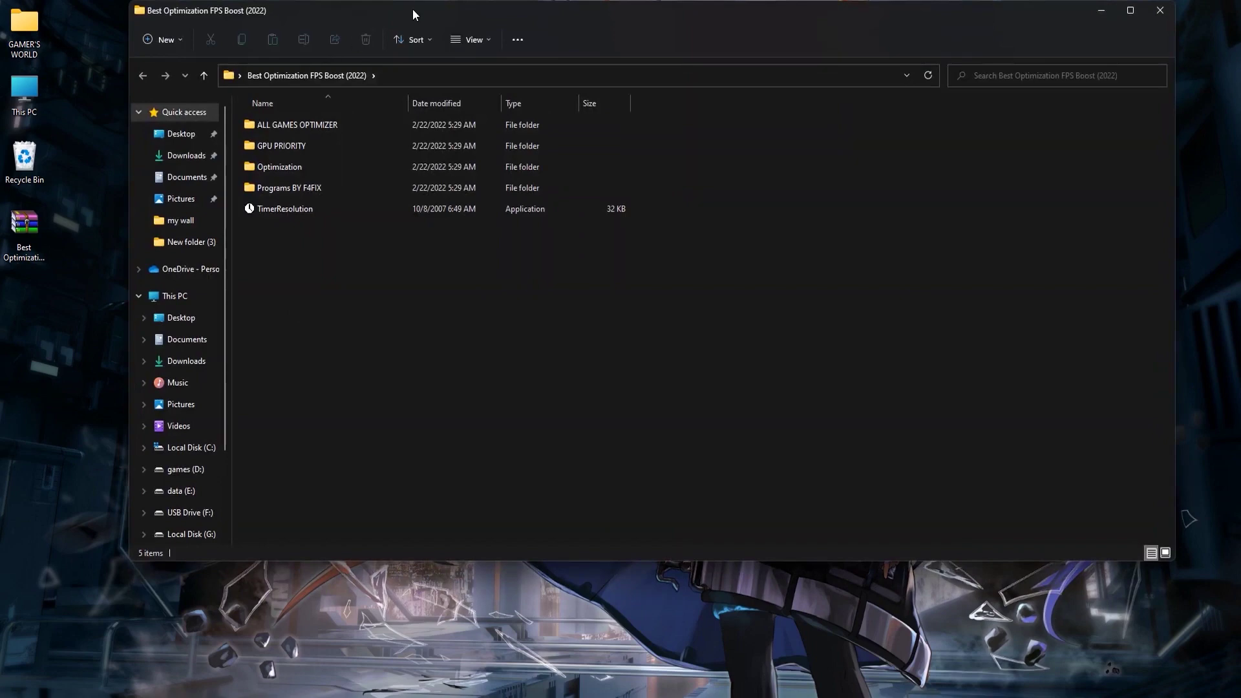
- Maximize the Best Optimization FPS Boost (2022) folder window and display its contents as extra large icons
{"action": "double_click", "coordinate": [412, 9]}
{"action": "left_click", "coordinate": [343, 34]}
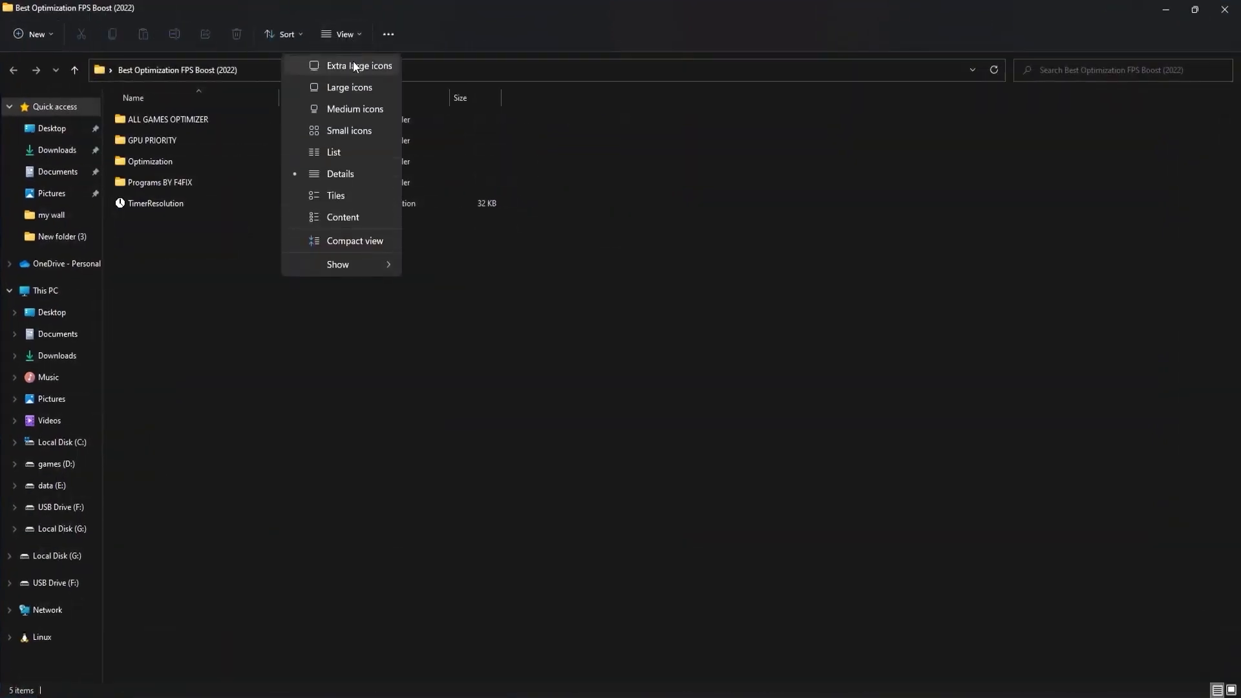
{"action": "left_click", "coordinate": [354, 65]}
{"action": "left_click_drag", "start_coordinate": [1004, 340], "coordinate": [289, 234]}
{"action": "left_click", "coordinate": [394, 424]}
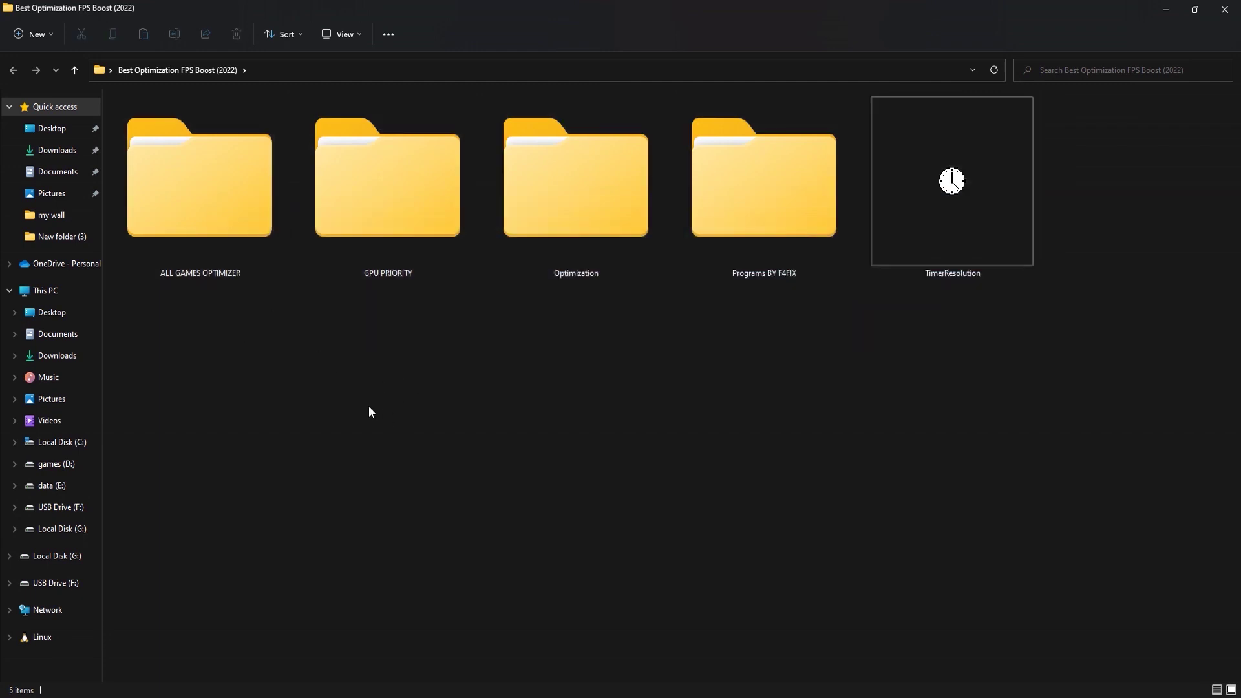
- Open the GPU PRIORITY folder and display its files as extra large icons
{"action": "double_click", "coordinate": [364, 214]}
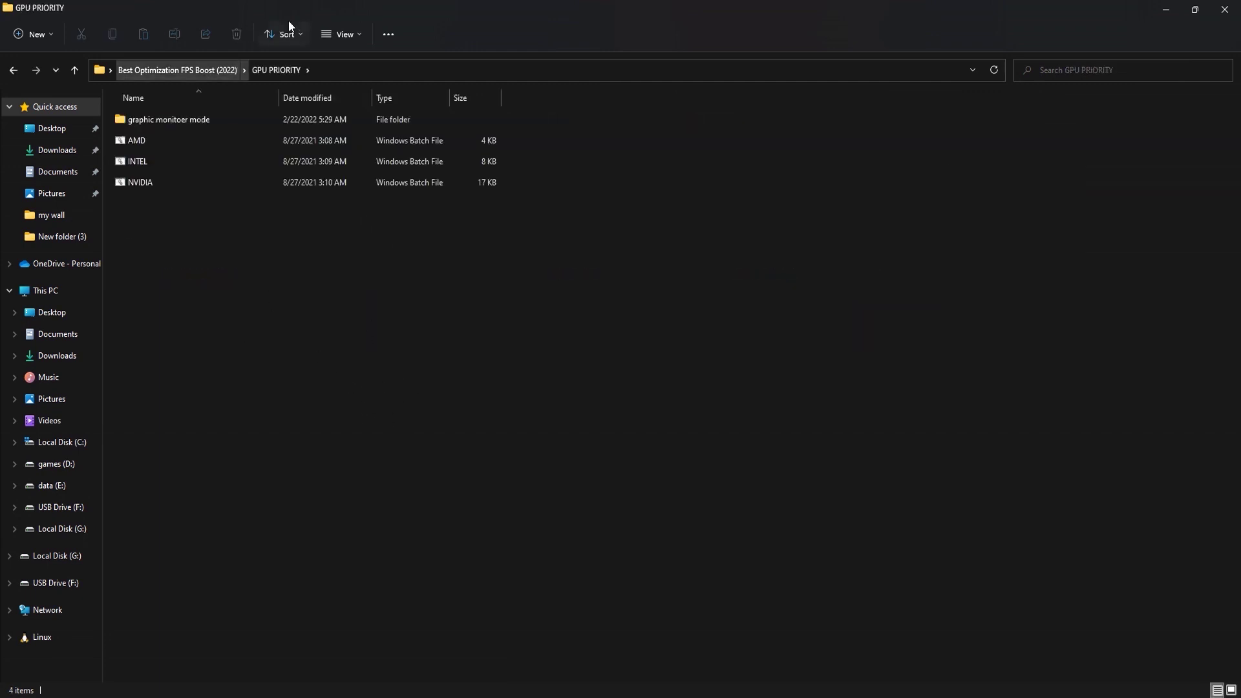
{"action": "left_click", "coordinate": [341, 32]}
{"action": "left_click", "coordinate": [356, 59]}
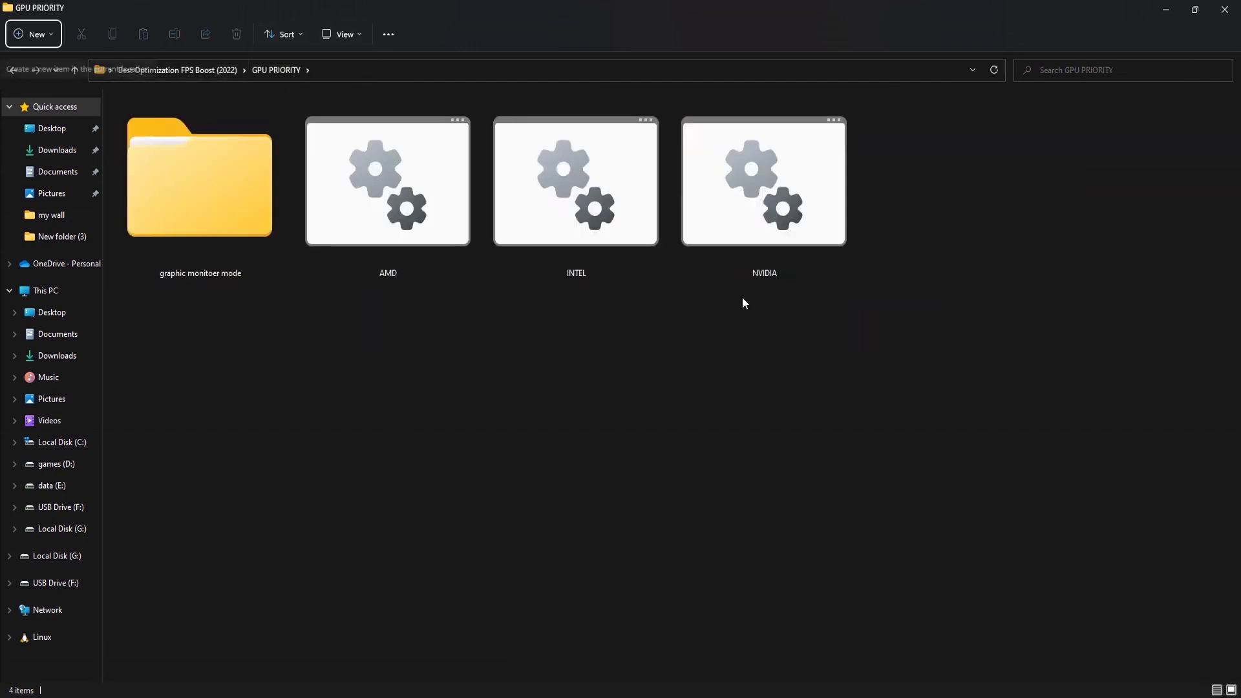
{"action": "left_click_drag", "start_coordinate": [765, 304], "coordinate": [486, 239]}
{"action": "left_click_drag", "start_coordinate": [168, 188], "coordinate": [169, 188]}
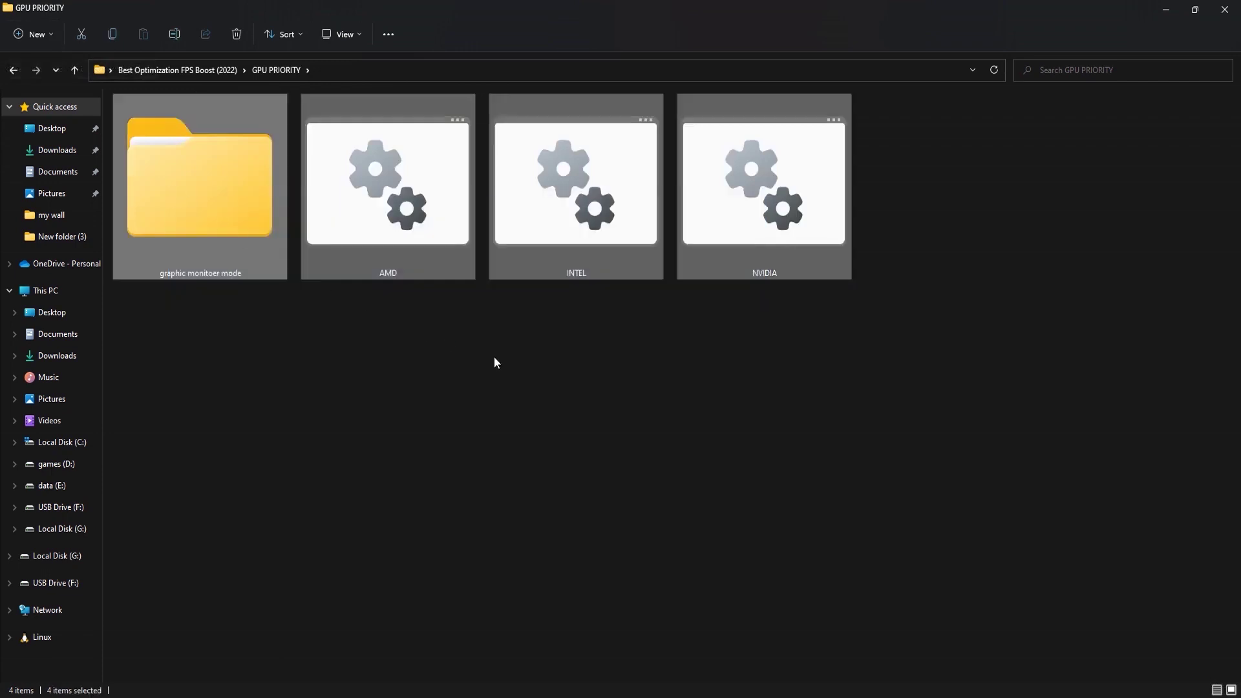
{"action": "left_click", "coordinate": [485, 362]}
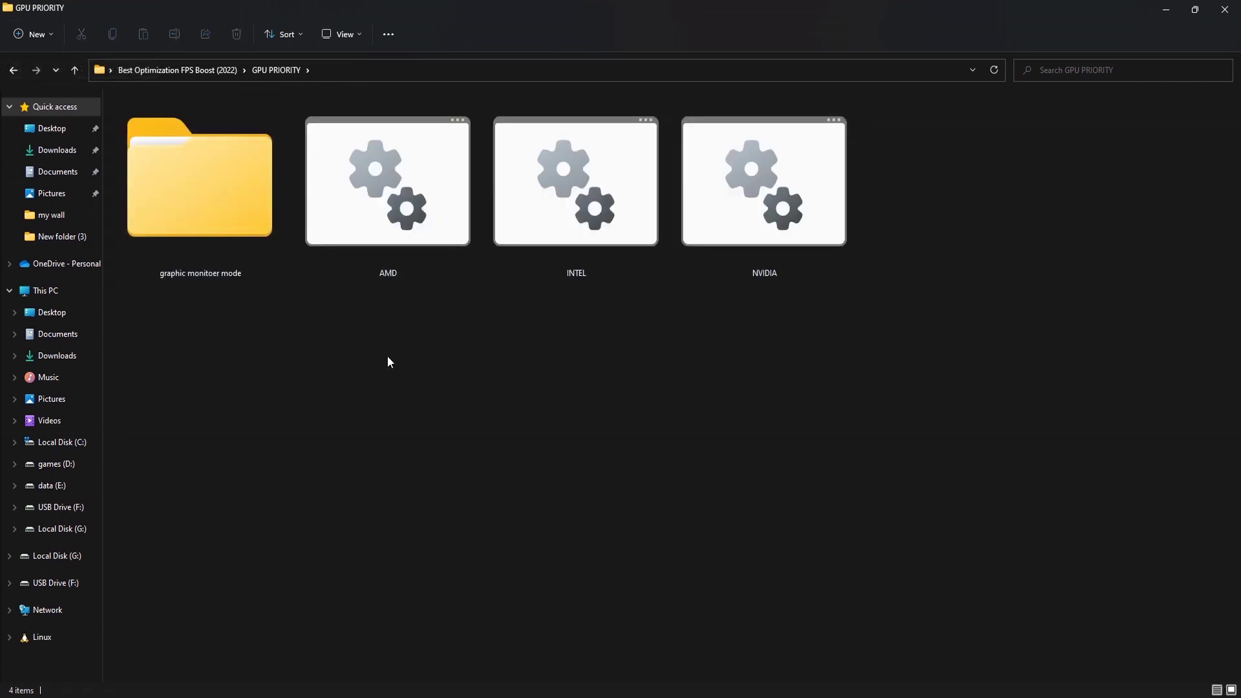
- Run the AMD batch file as administrator and dismiss its console window once it completes
{"action": "right_click", "coordinate": [367, 254]}
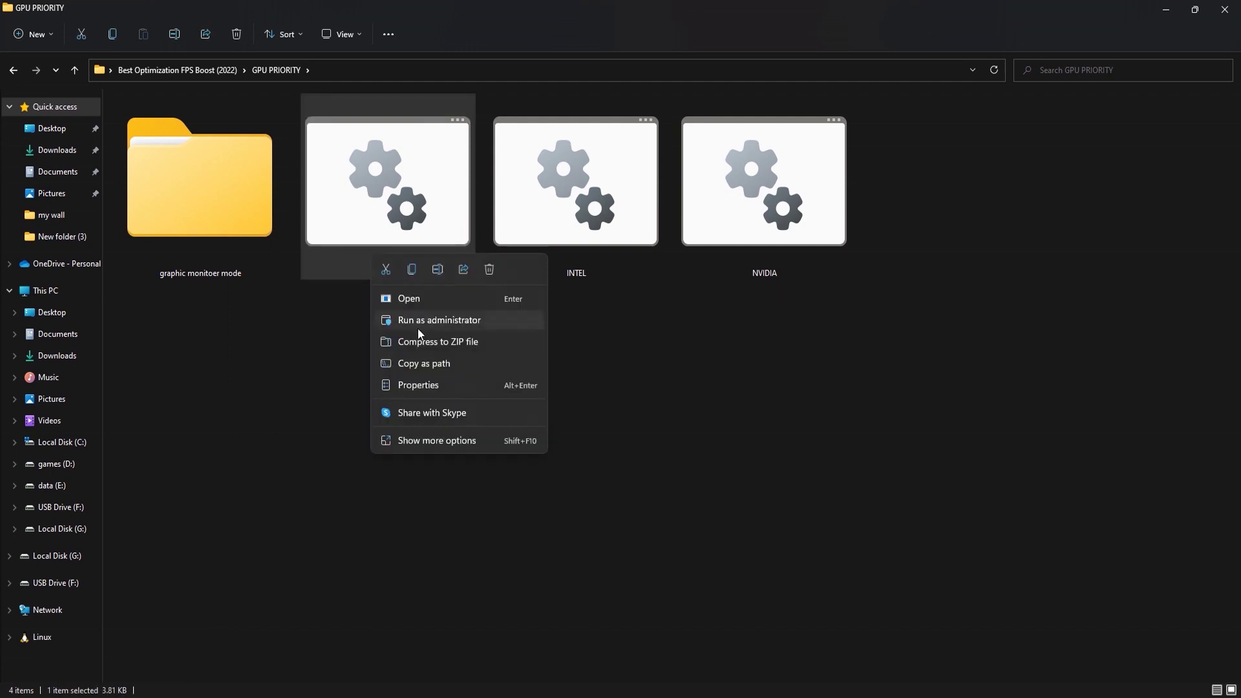
{"action": "left_click", "coordinate": [420, 330]}
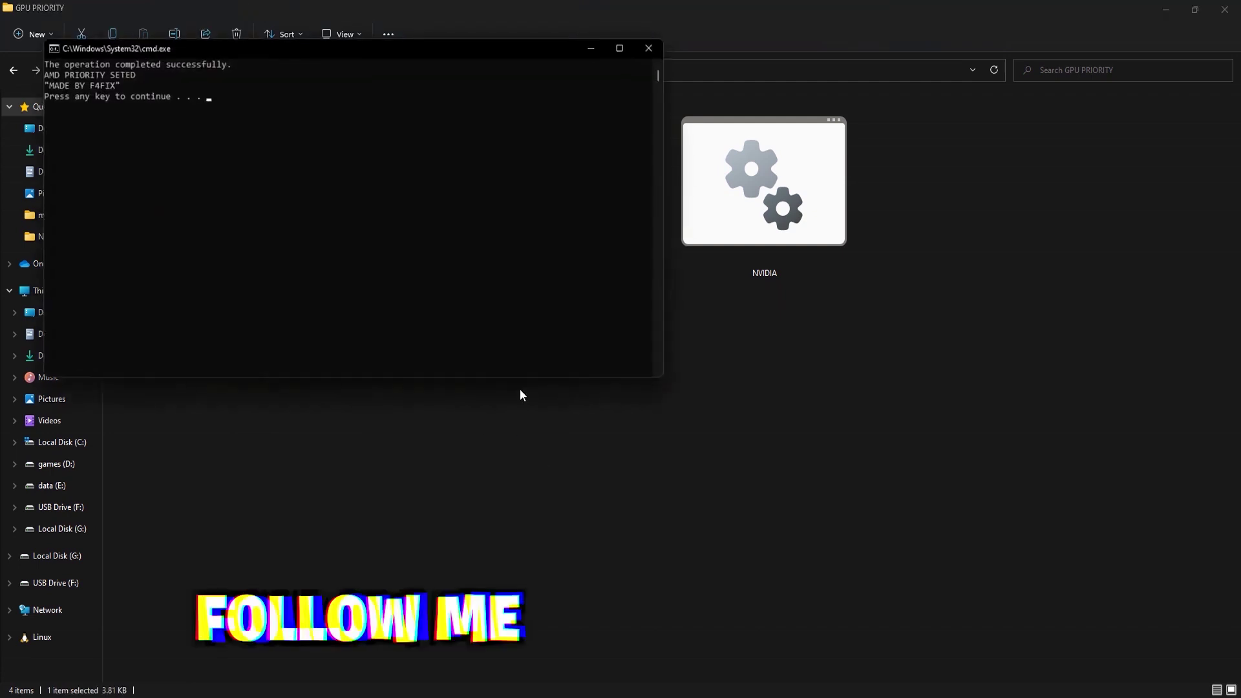
{"action": "key", "text": "Return"}
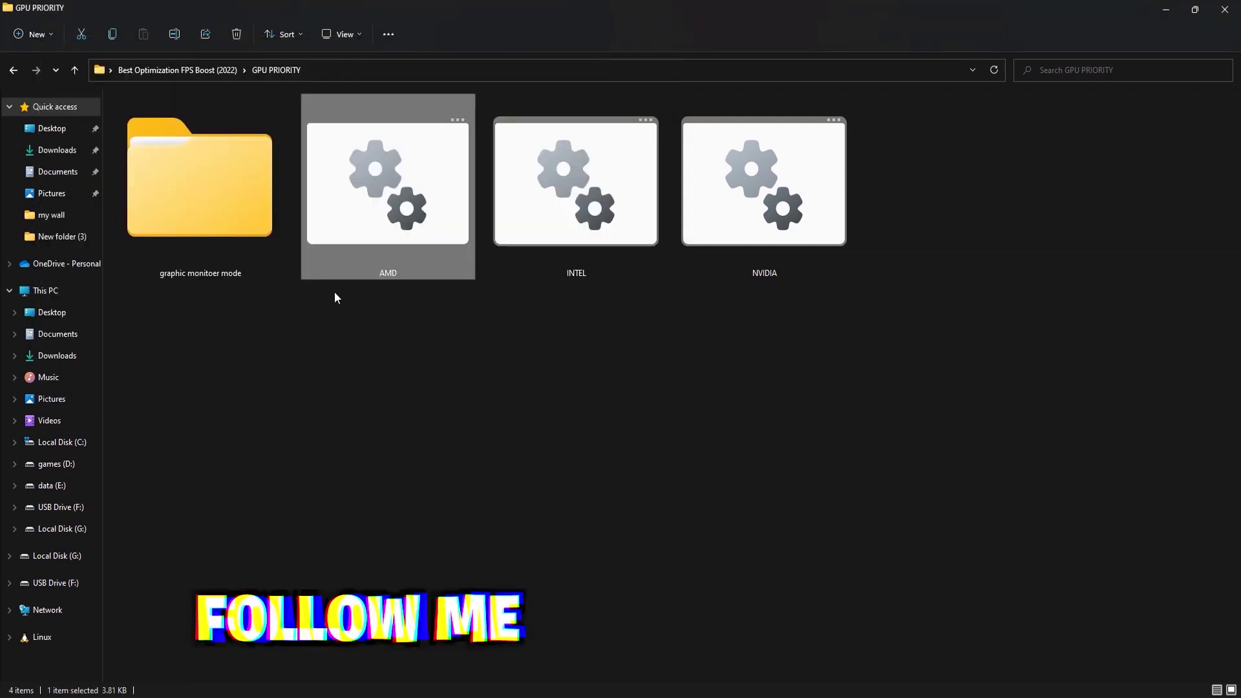
- Open the graphic monitoer mode folder and show its contents as extra large icons
{"action": "double_click", "coordinate": [211, 227]}
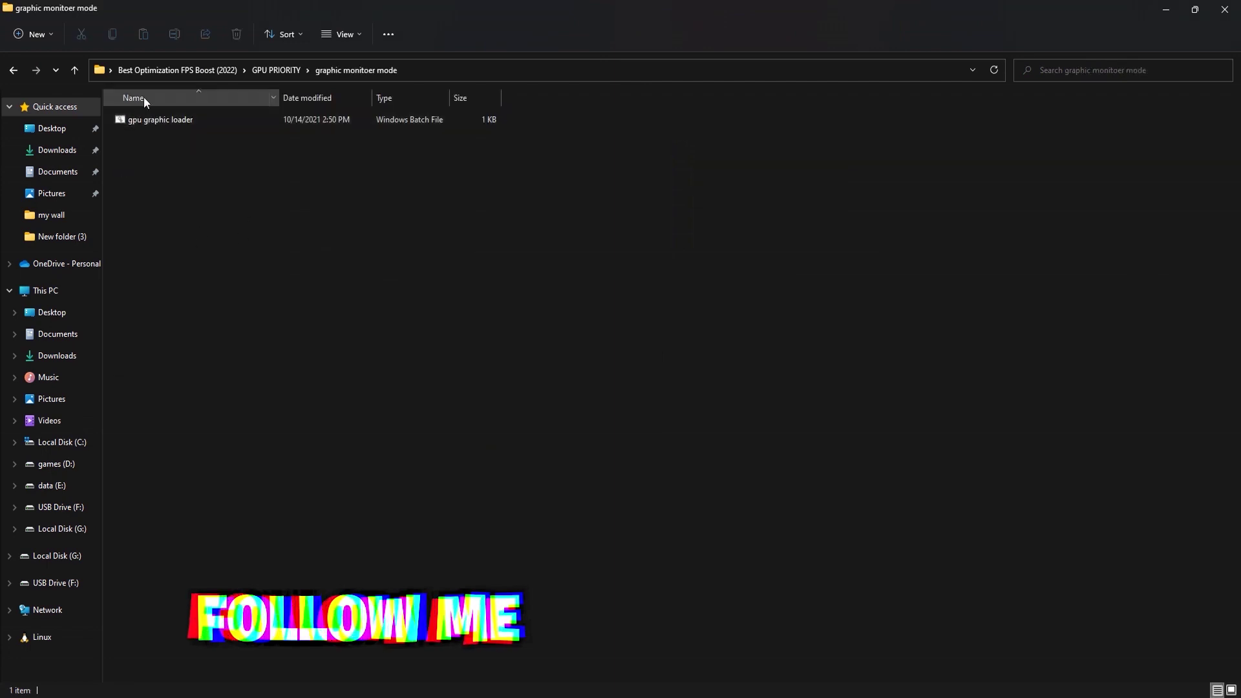
{"action": "left_click", "coordinate": [326, 37]}
{"action": "left_click", "coordinate": [351, 70]}
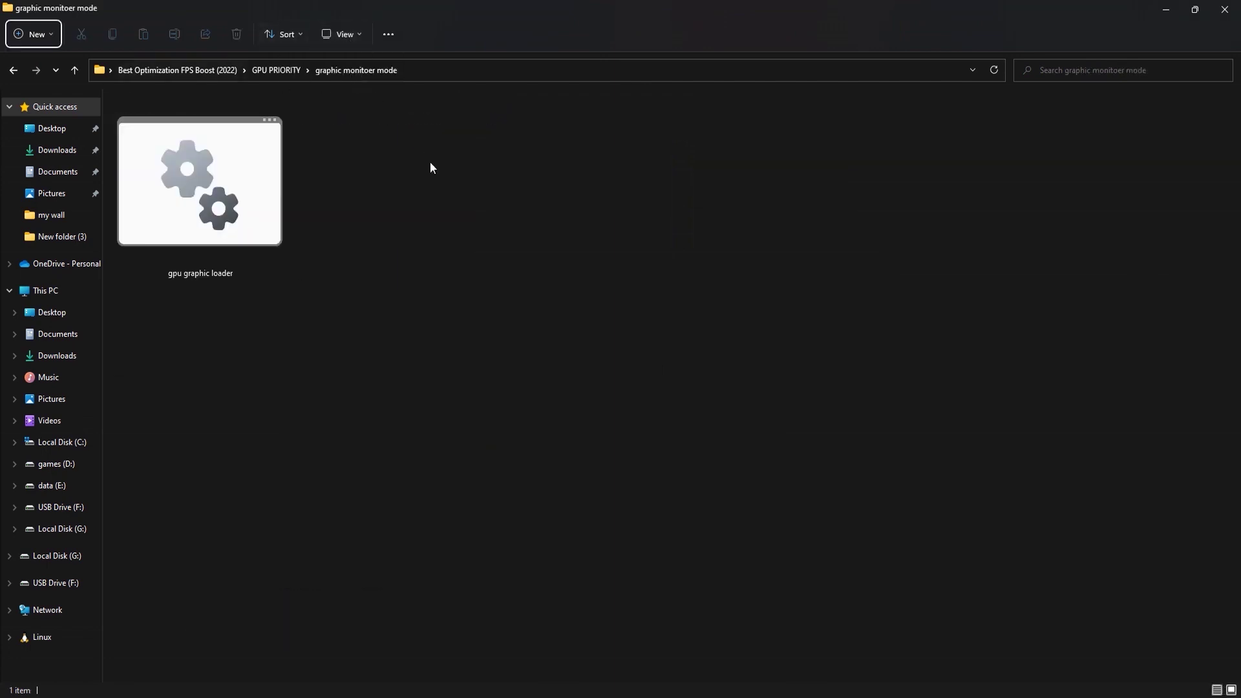
- Run the gpu graphic loader batch file as administrator and complete its console prompts
{"action": "right_click", "coordinate": [188, 170]}
{"action": "left_click", "coordinate": [238, 237]}
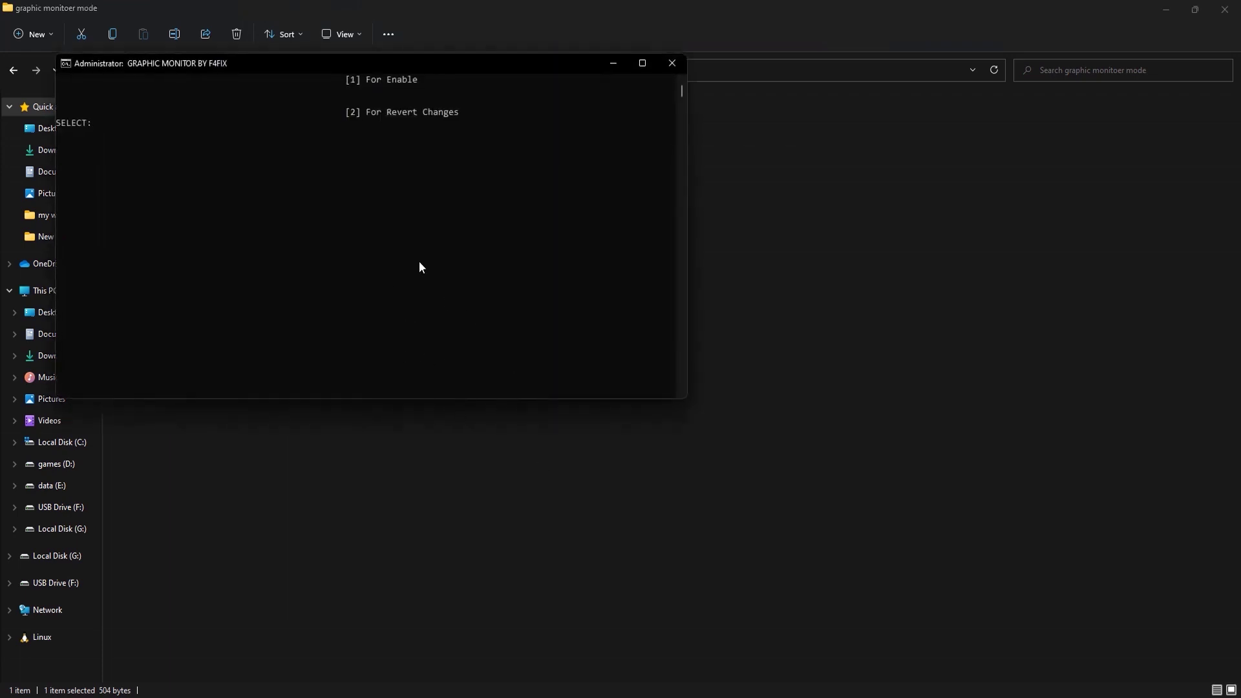
{"action": "key", "text": "Return"}
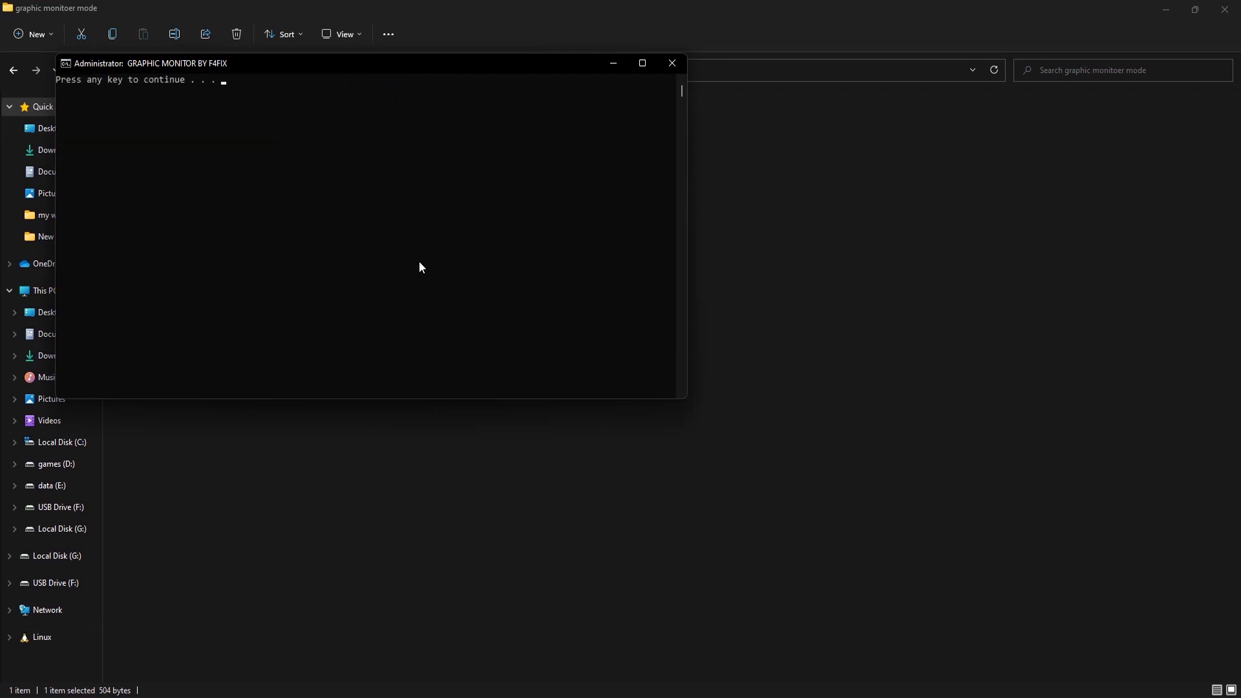
{"action": "key", "text": "Return"}
- Return to the Best Optimization FPS Boost (2022) folder, then open its Optimization folder with extra large icons
{"action": "key", "text": "alt+Up"}
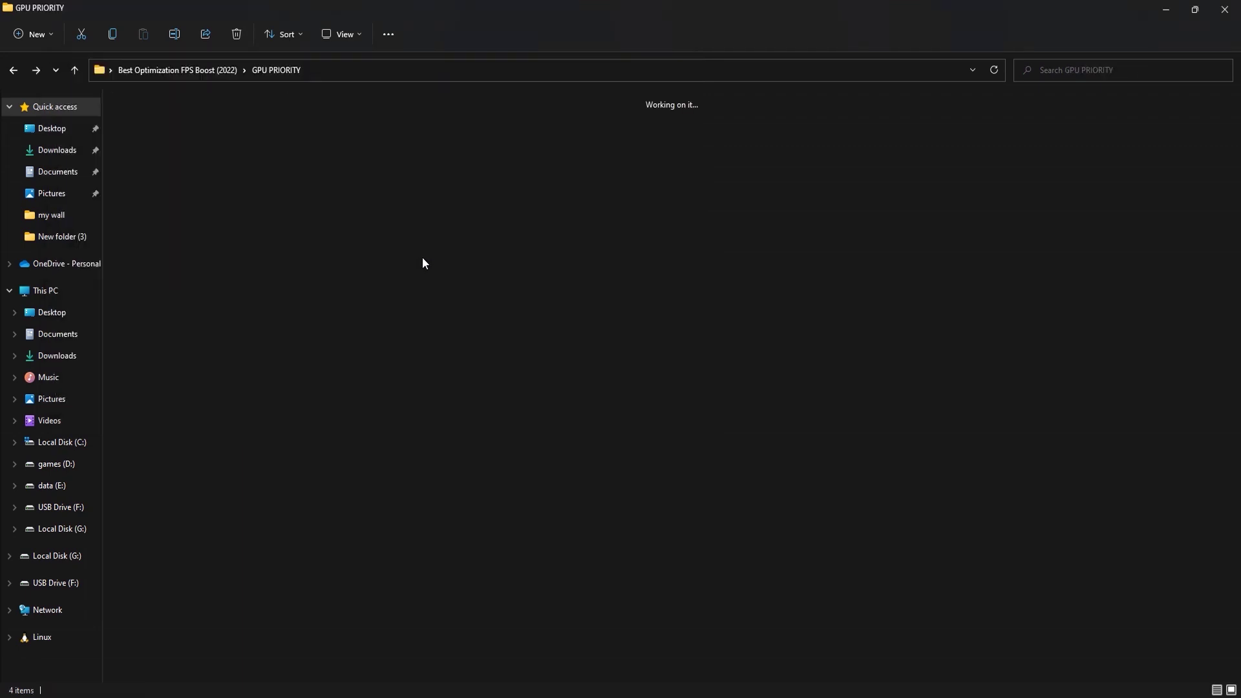
{"action": "key", "text": "alt+Up"}
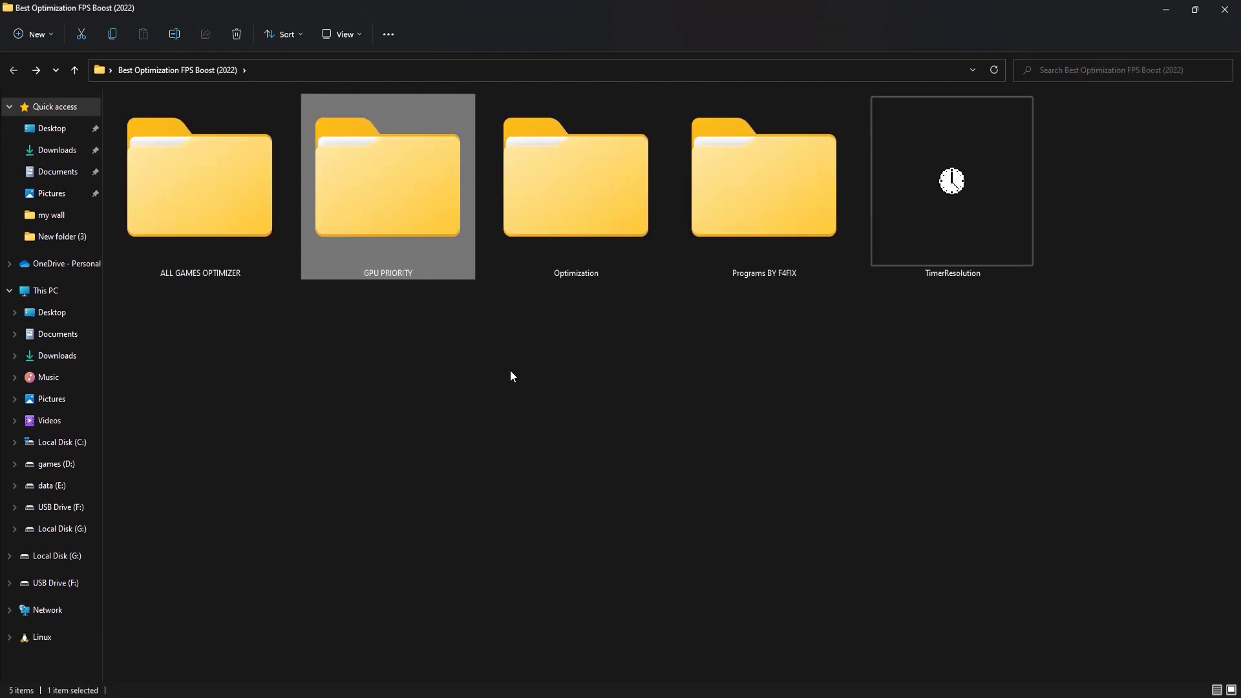
{"action": "double_click", "coordinate": [557, 263]}
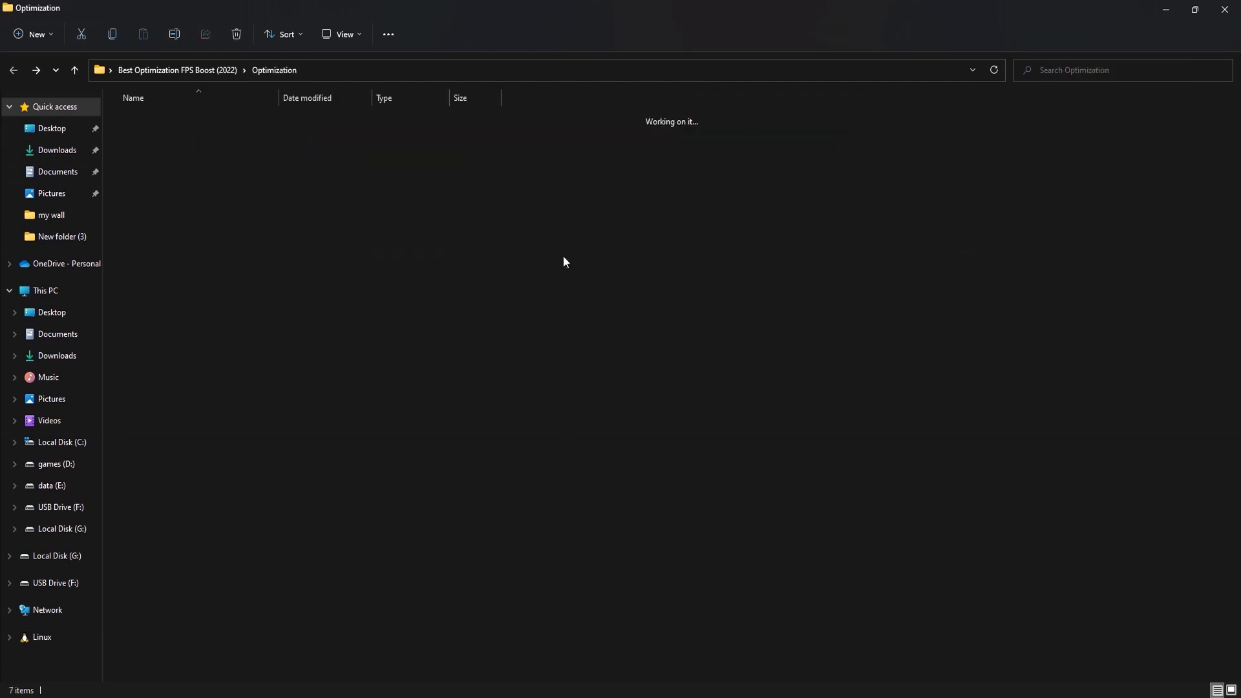
{"action": "left_click", "coordinate": [354, 27]}
{"action": "left_click", "coordinate": [363, 68]}
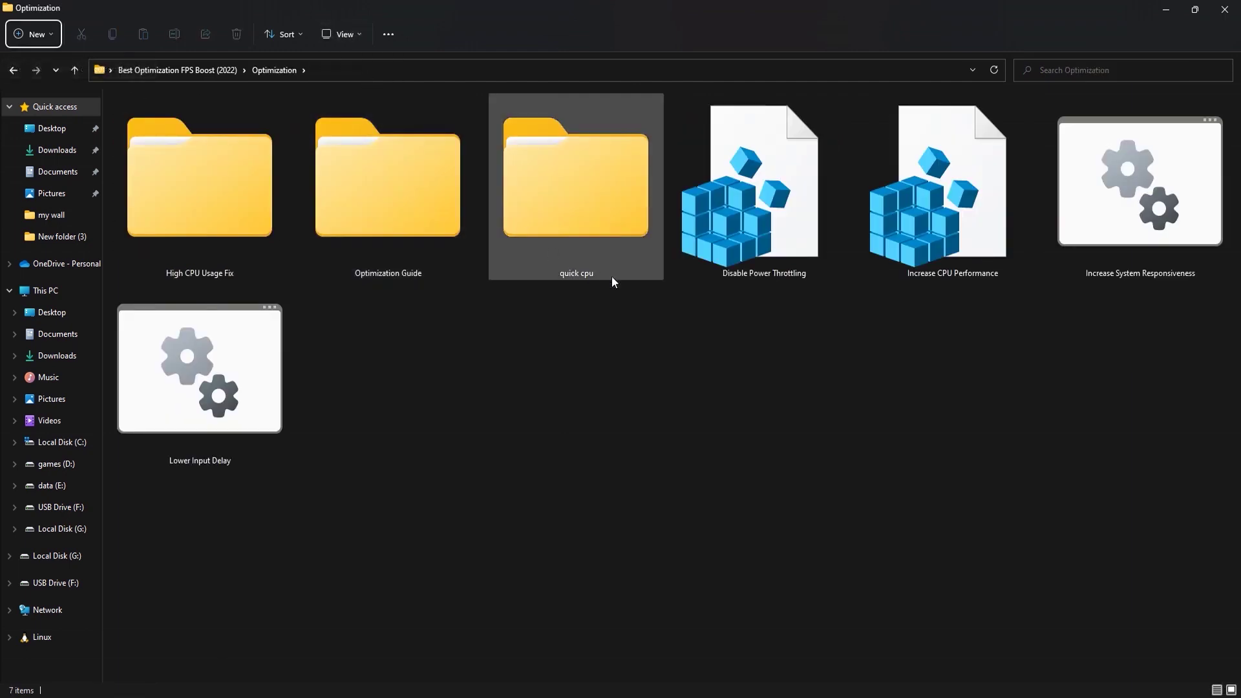
{"action": "left_click_drag", "start_coordinate": [1092, 515], "coordinate": [312, 312]}
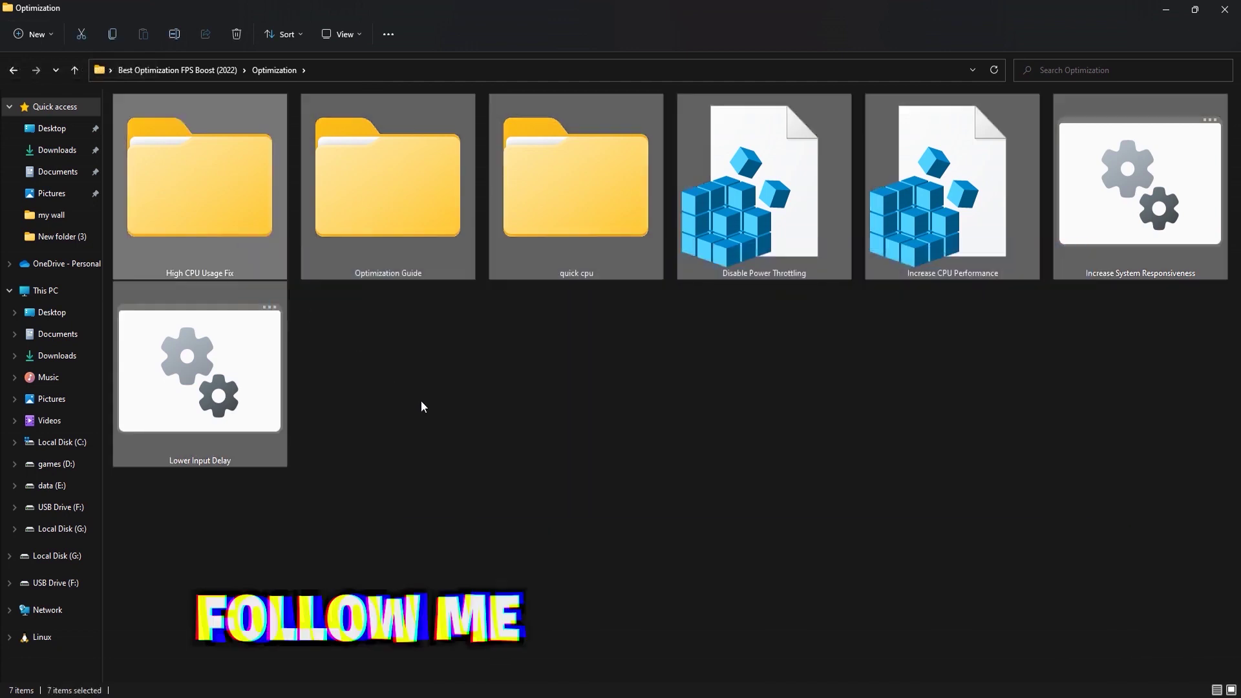
{"action": "left_click", "coordinate": [421, 402]}
- Run the Lower Input Delay and Increase System Responsiveness batch files as administrator
{"action": "right_click", "coordinate": [226, 408]}
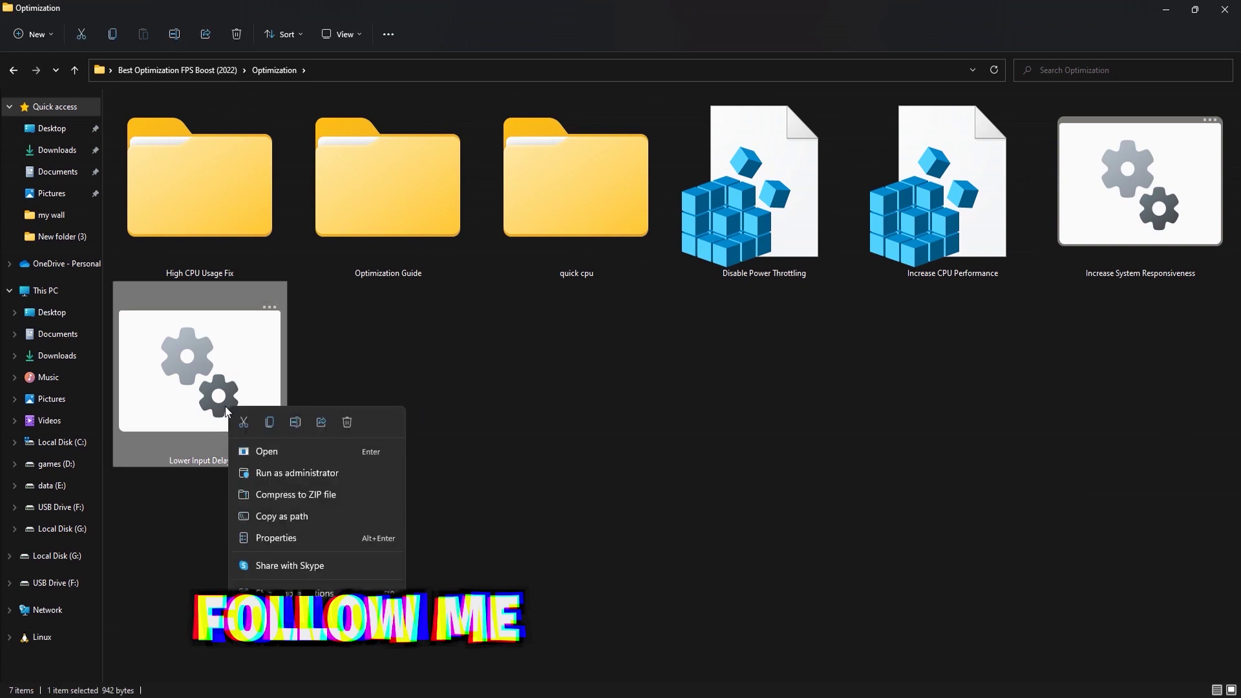
{"action": "left_click", "coordinate": [264, 473]}
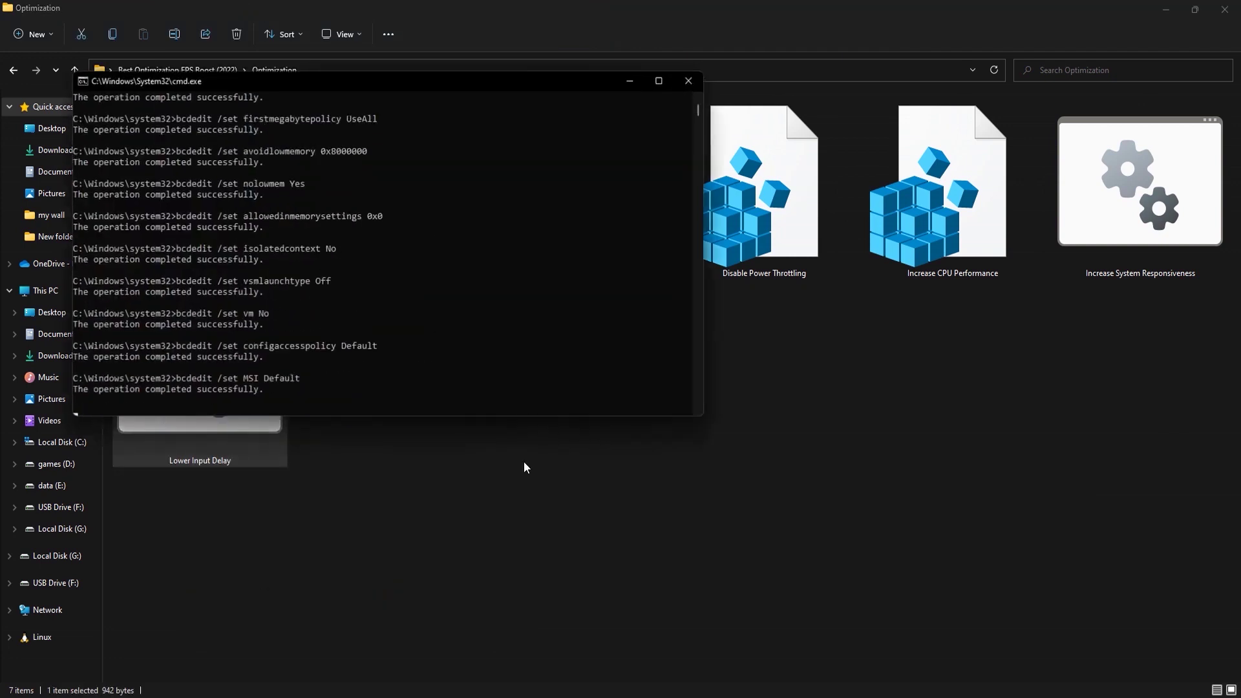
{"action": "right_click", "coordinate": [1111, 245]}
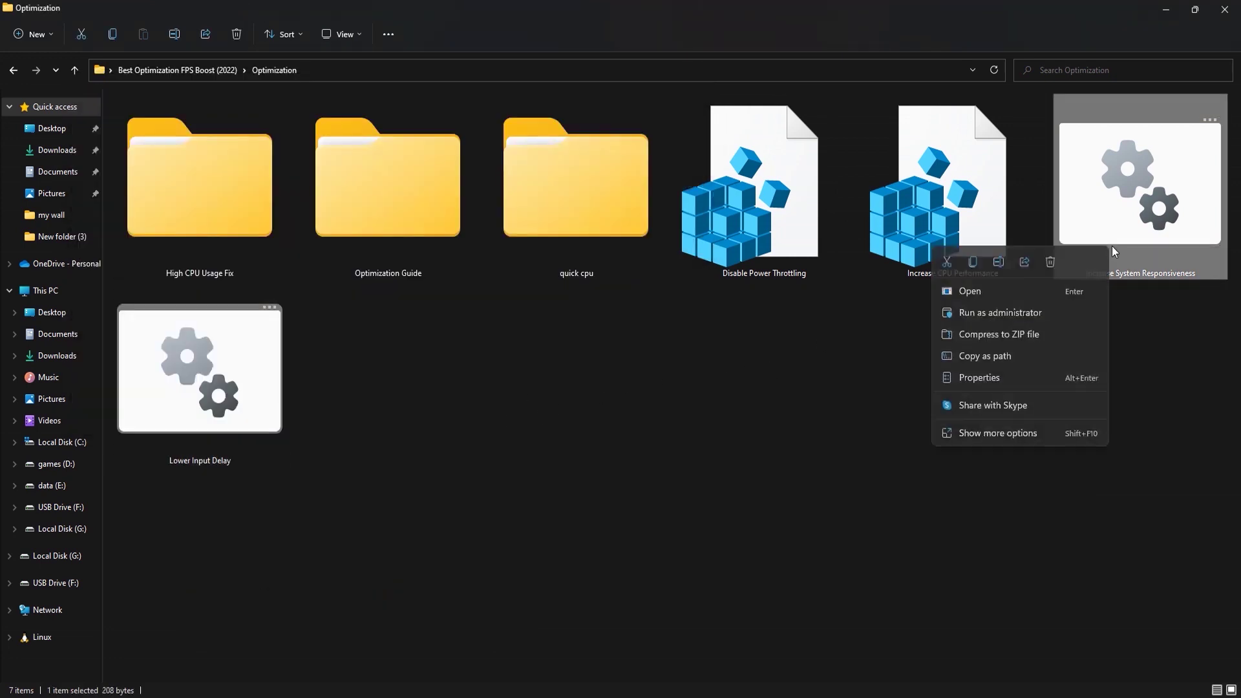
{"action": "left_click", "coordinate": [1035, 313]}
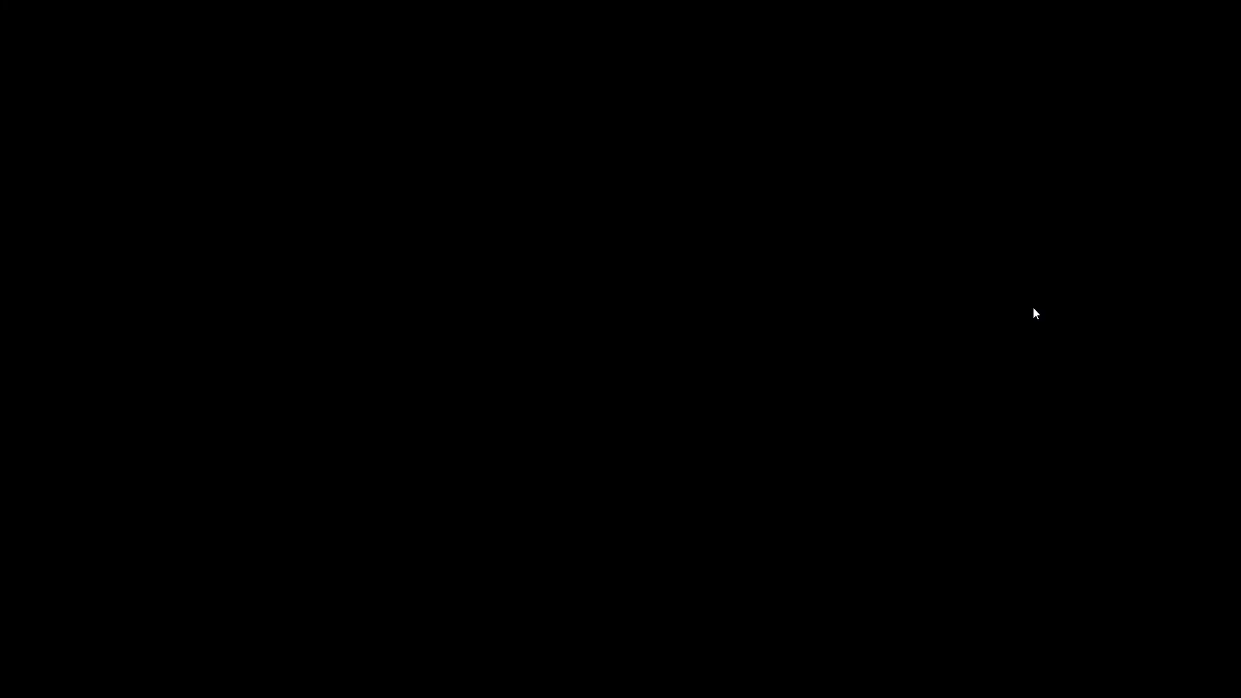
{"action": "left_click", "coordinate": [586, 467]}
- Merge the Increase CPU Performance registry file into the registry and close the confirmation dialog
{"action": "left_click", "coordinate": [975, 257]}
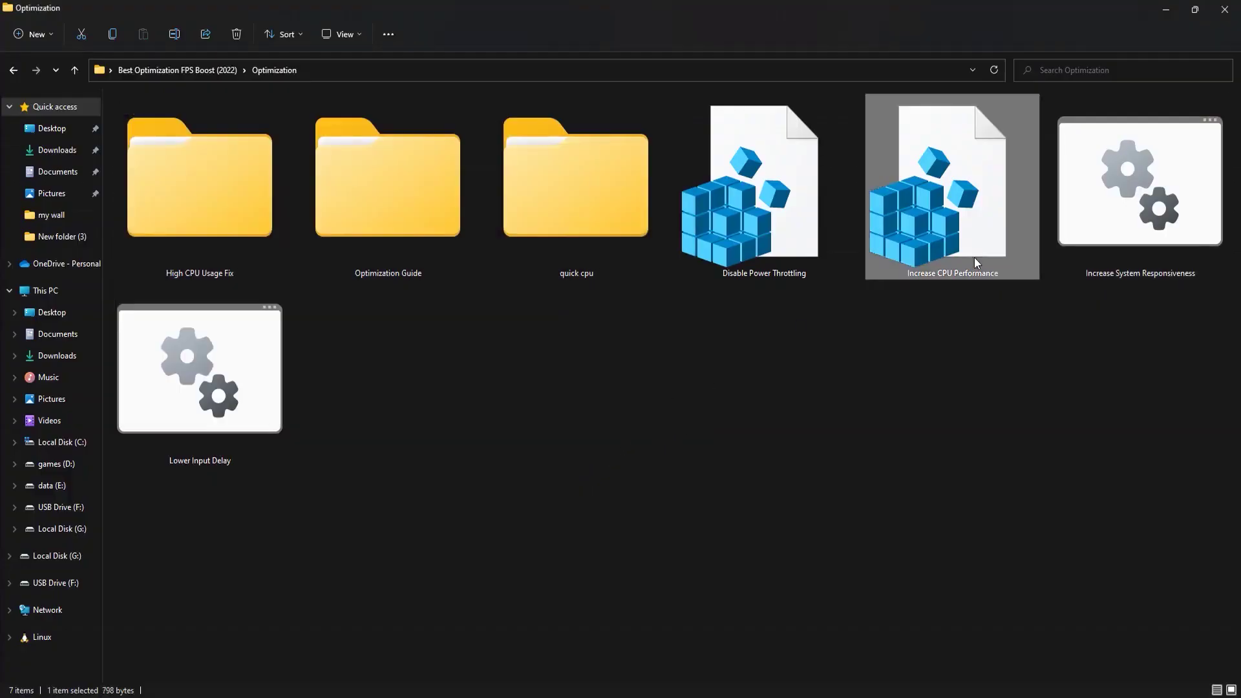
{"action": "right_click", "coordinate": [975, 257]}
{"action": "left_click", "coordinate": [992, 304]}
{"action": "left_click", "coordinate": [729, 378]}
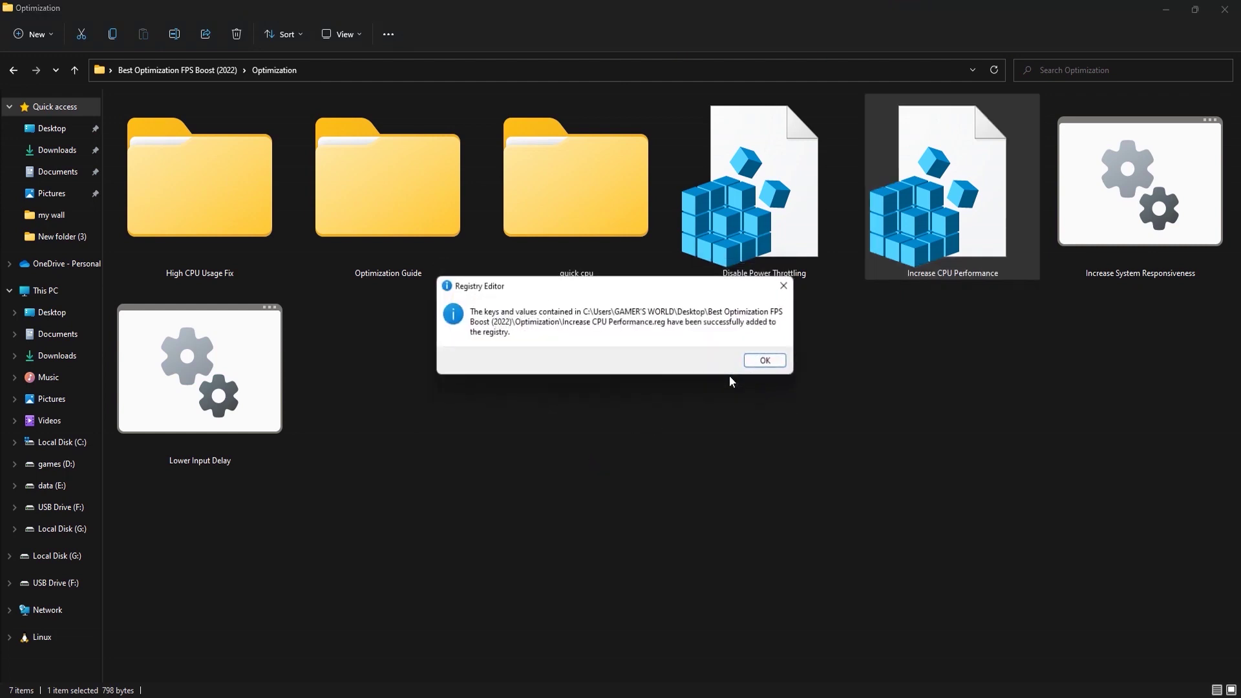
{"action": "left_click", "coordinate": [765, 360]}
- Merge the Disable Power Throttling registry file into the registry and close the confirmation dialog
{"action": "right_click", "coordinate": [803, 259]}
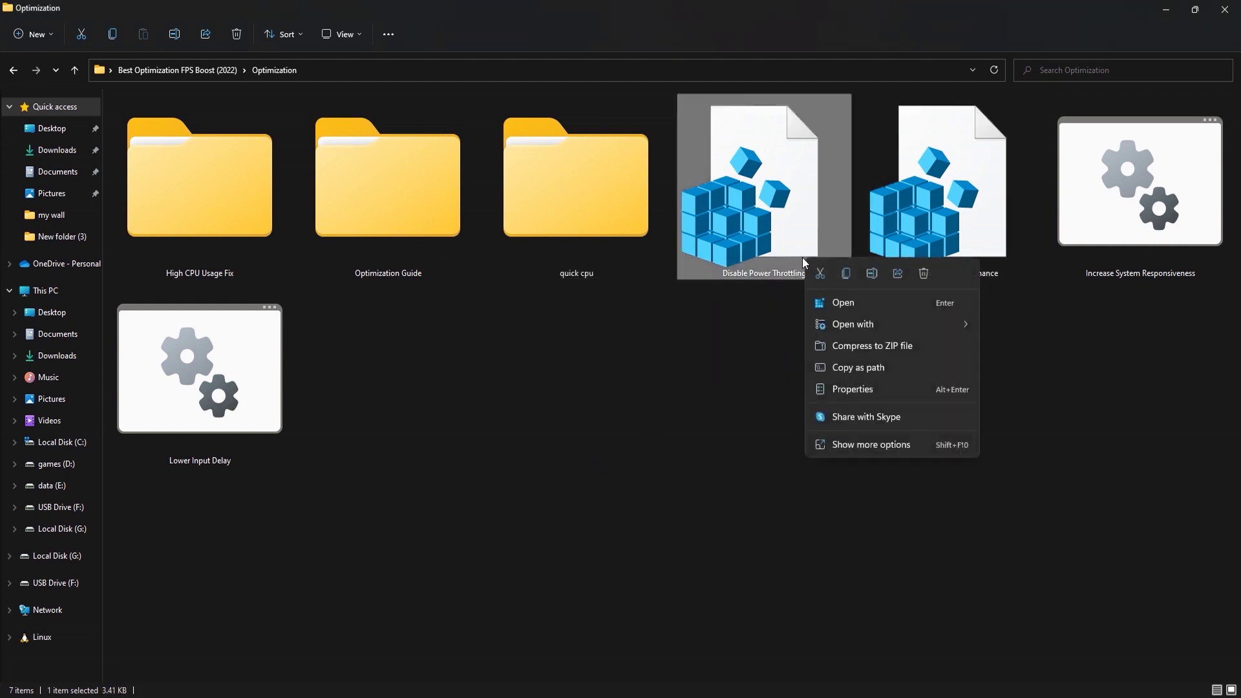
{"action": "left_click", "coordinate": [830, 304]}
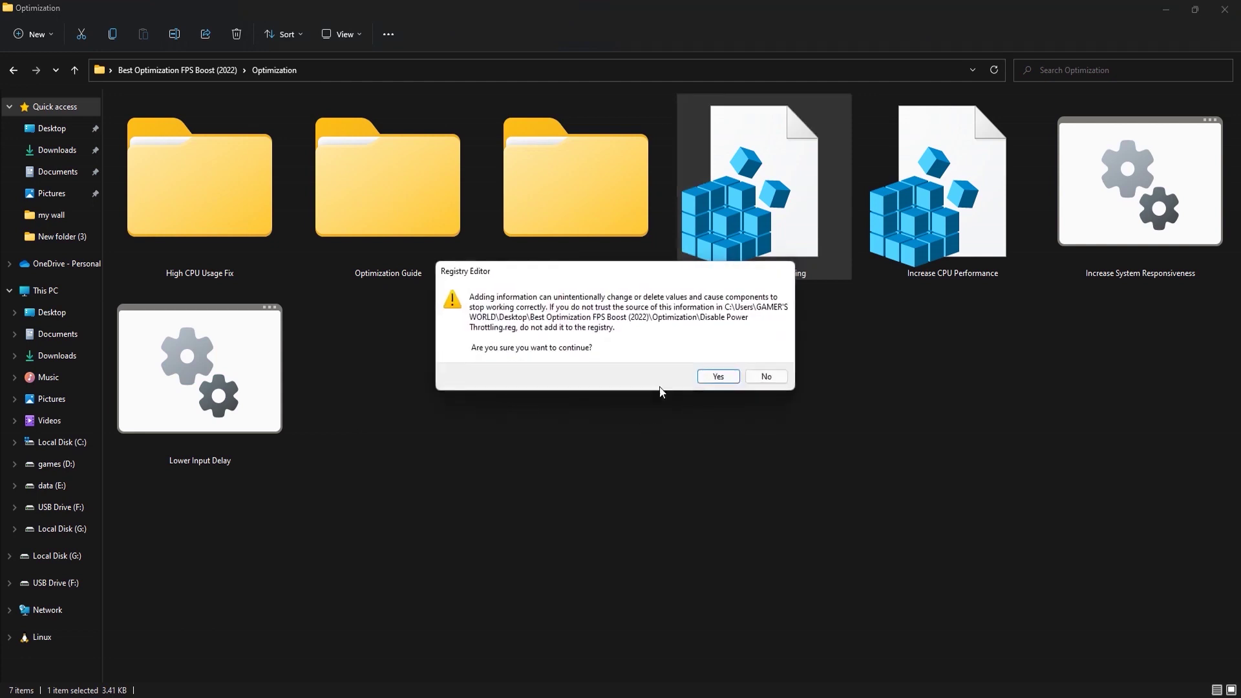
{"action": "left_click", "coordinate": [716, 376]}
{"action": "left_click", "coordinate": [763, 360]}
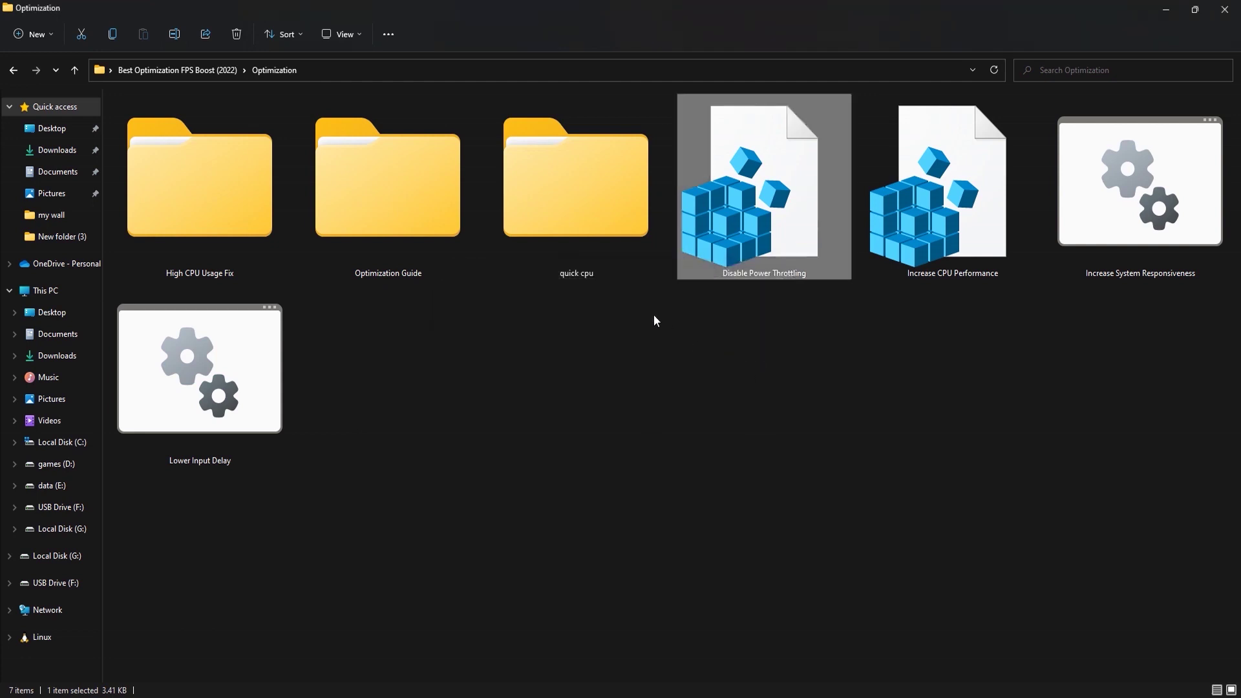
- Open the quick cpu folder and display its two setup archives as extra large icons
{"action": "left_click", "coordinate": [618, 259]}
{"action": "double_click", "coordinate": [618, 259]}
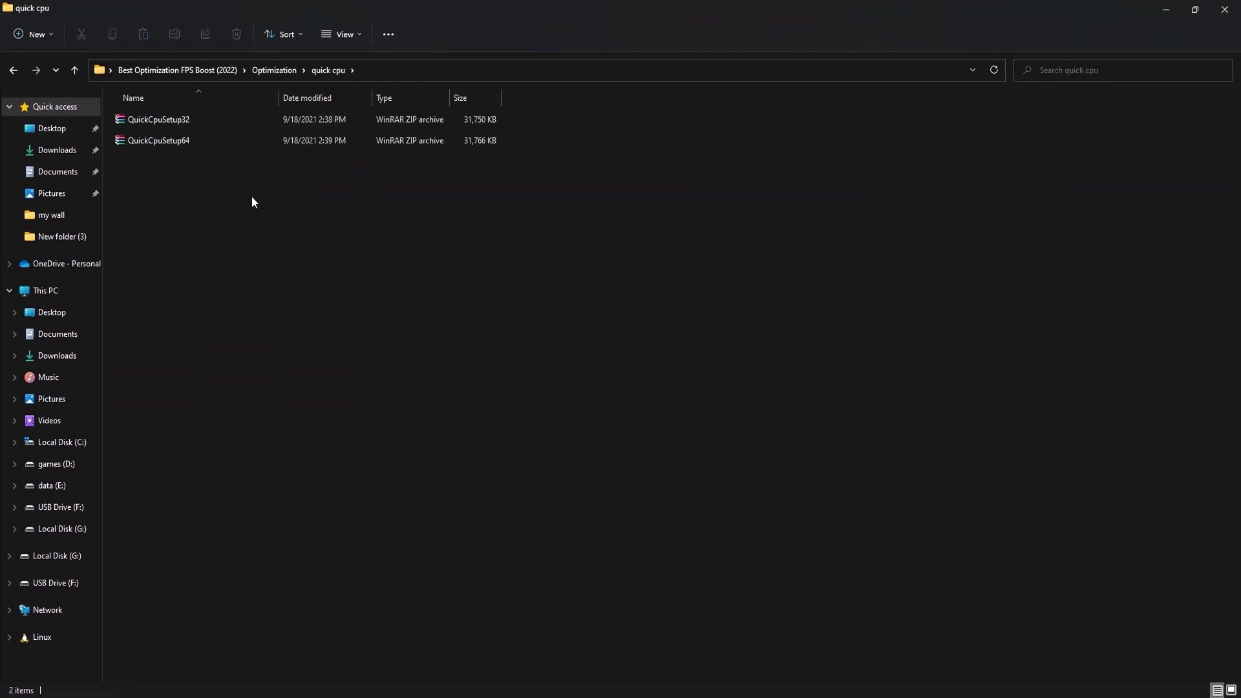
{"action": "left_click", "coordinate": [318, 38]}
{"action": "left_click", "coordinate": [333, 65]}
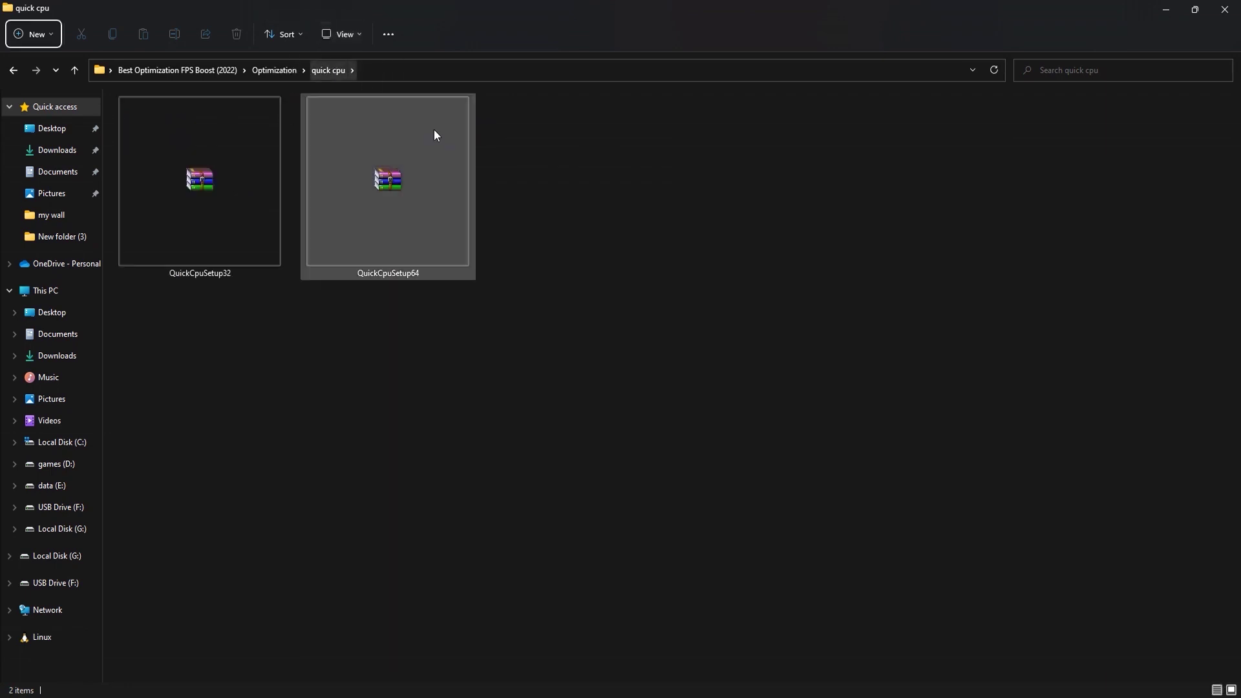
{"action": "left_click_drag", "start_coordinate": [495, 225], "coordinate": [274, 219]}
{"action": "left_click", "coordinate": [439, 370]}
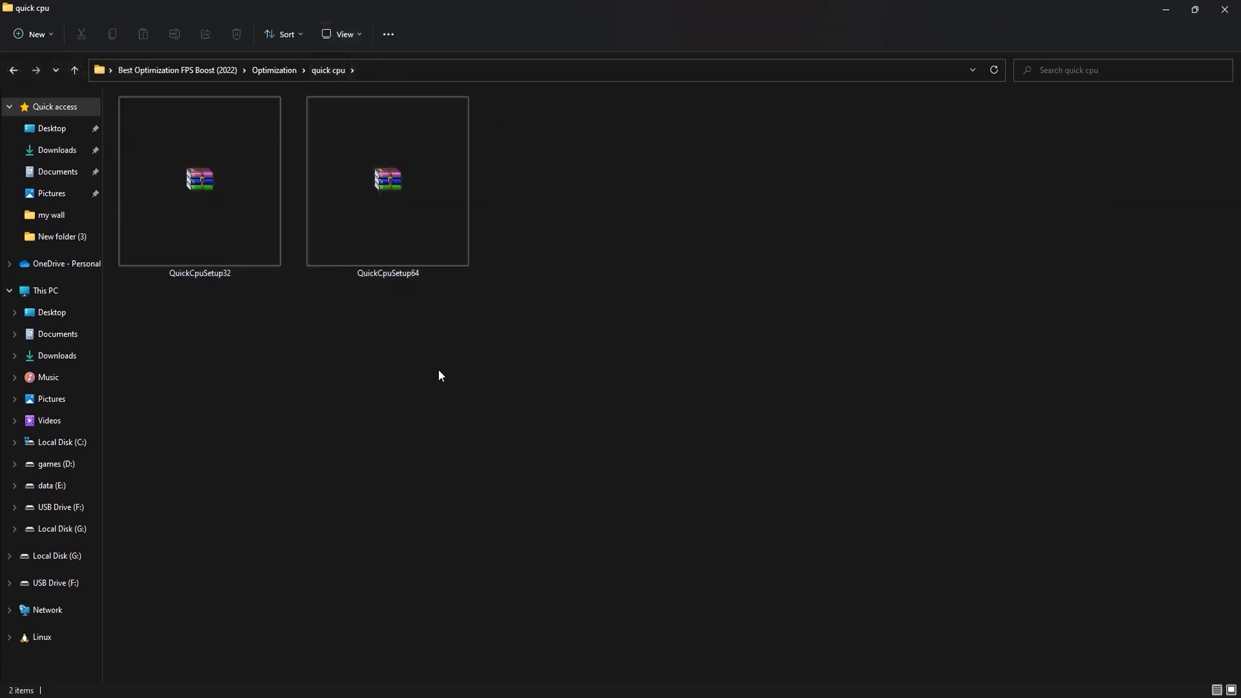
- Extract the QuickCpuSetup-3.6.1.0-x64 installer from the QuickCpuSetup64 archive into the quick cpu folder
{"action": "left_click", "coordinate": [360, 227]}
{"action": "double_click", "coordinate": [360, 226]}
{"action": "left_click", "coordinate": [405, 255]}
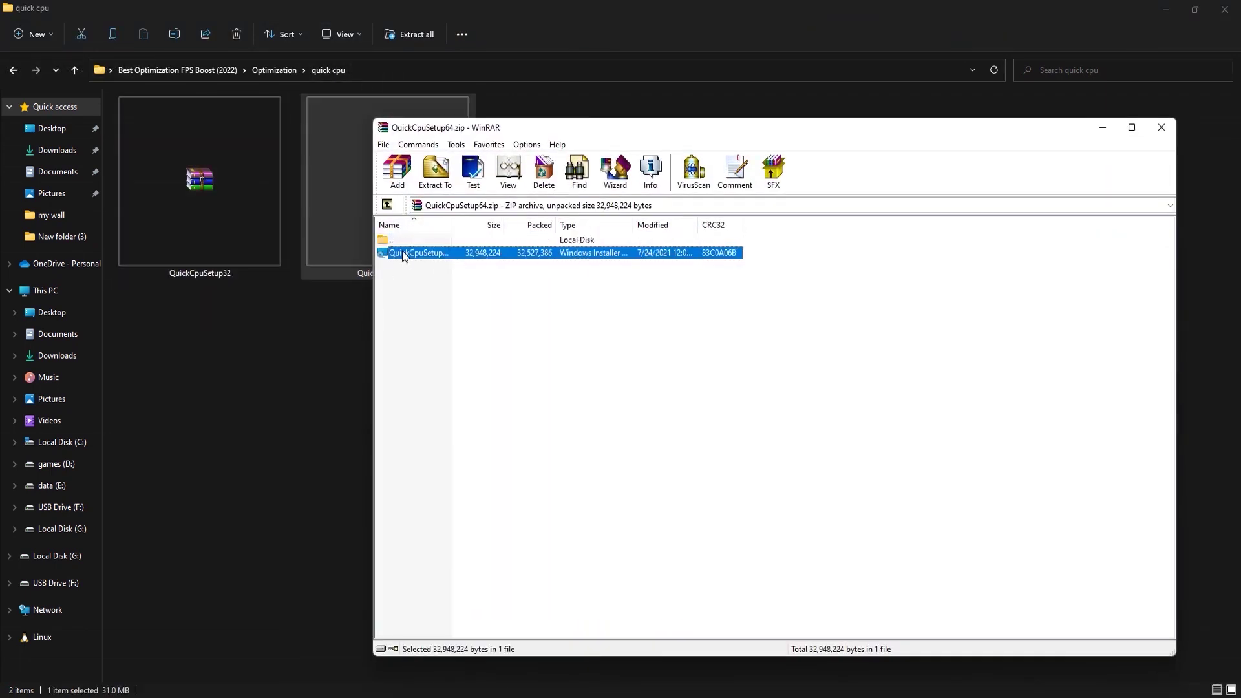
{"action": "left_click_drag", "start_coordinate": [404, 253], "coordinate": [303, 325]}
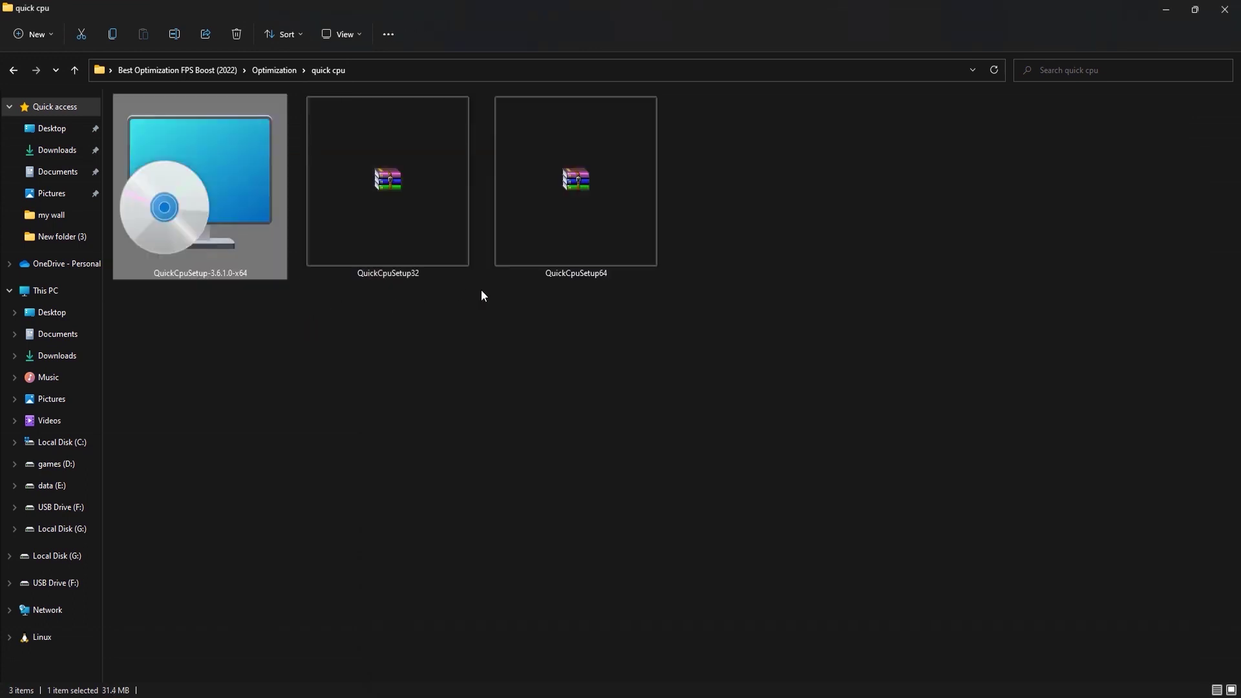
{"action": "left_click", "coordinate": [383, 317]}
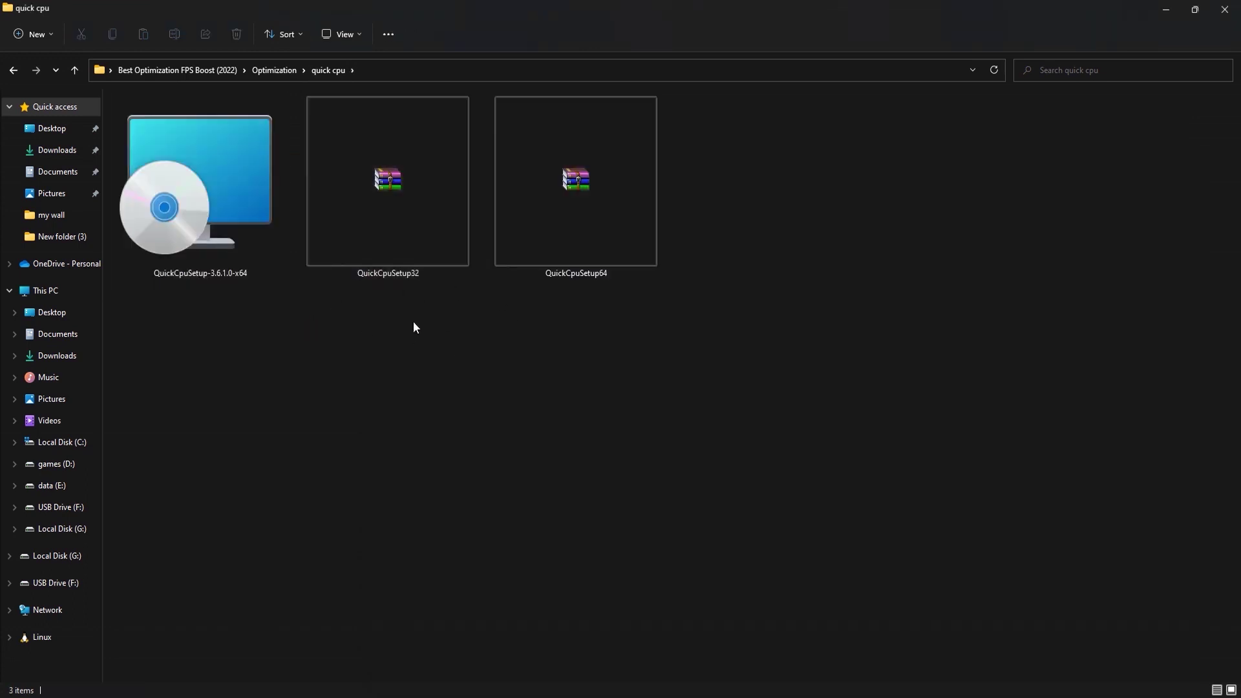
- Run the QuickCpuSetup-3.6.1.0-x64 installer, repair the Quick CPU x64 installation and finish the setup wizard
{"action": "double_click", "coordinate": [254, 259]}
{"action": "left_click", "coordinate": [682, 463]}
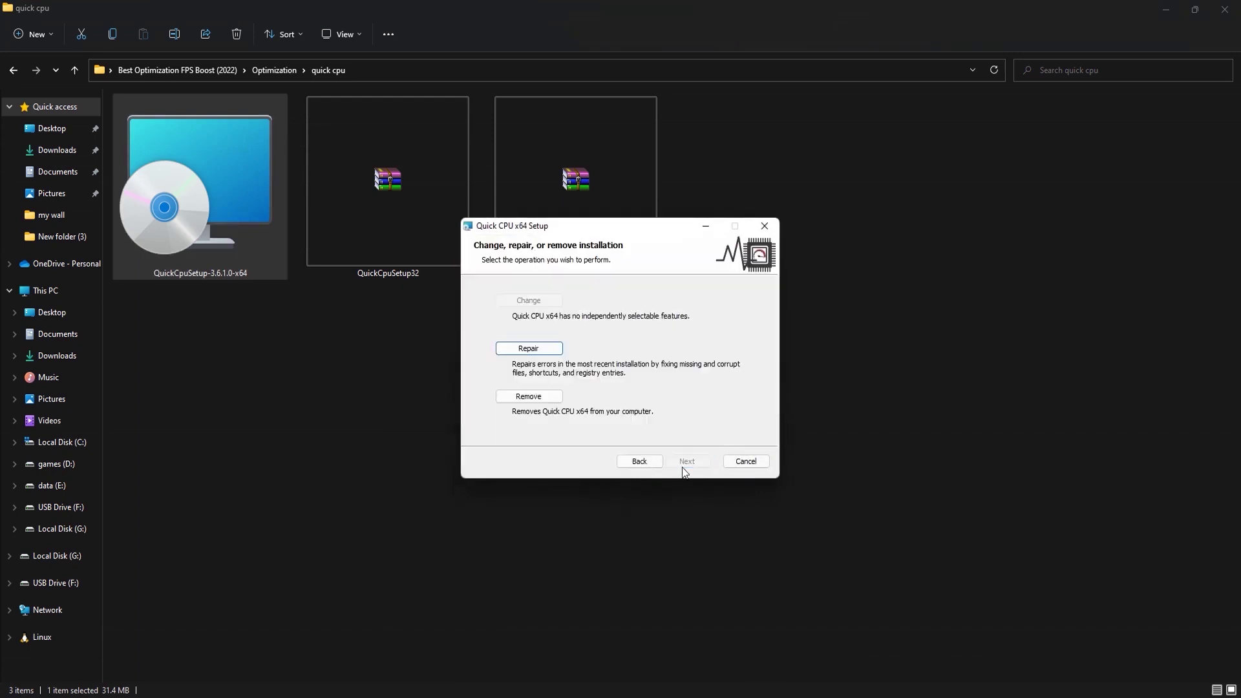
{"action": "left_click", "coordinate": [529, 350]}
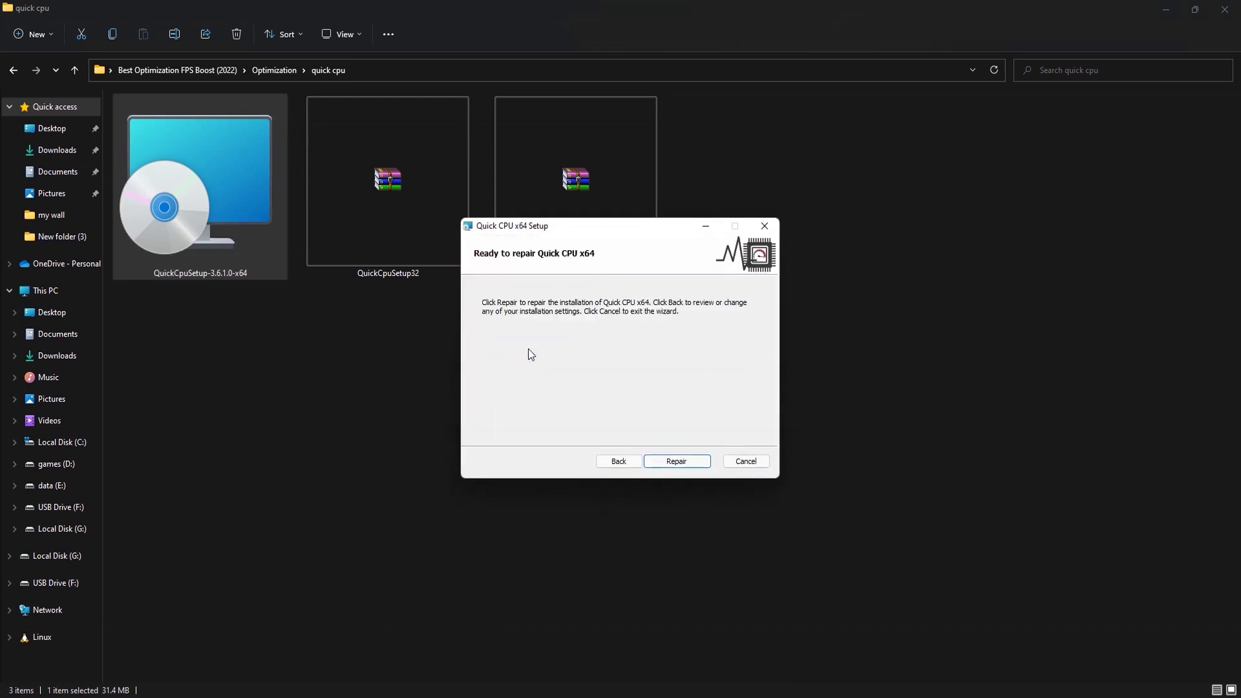
{"action": "left_click", "coordinate": [679, 459]}
{"action": "left_click", "coordinate": [678, 461]}
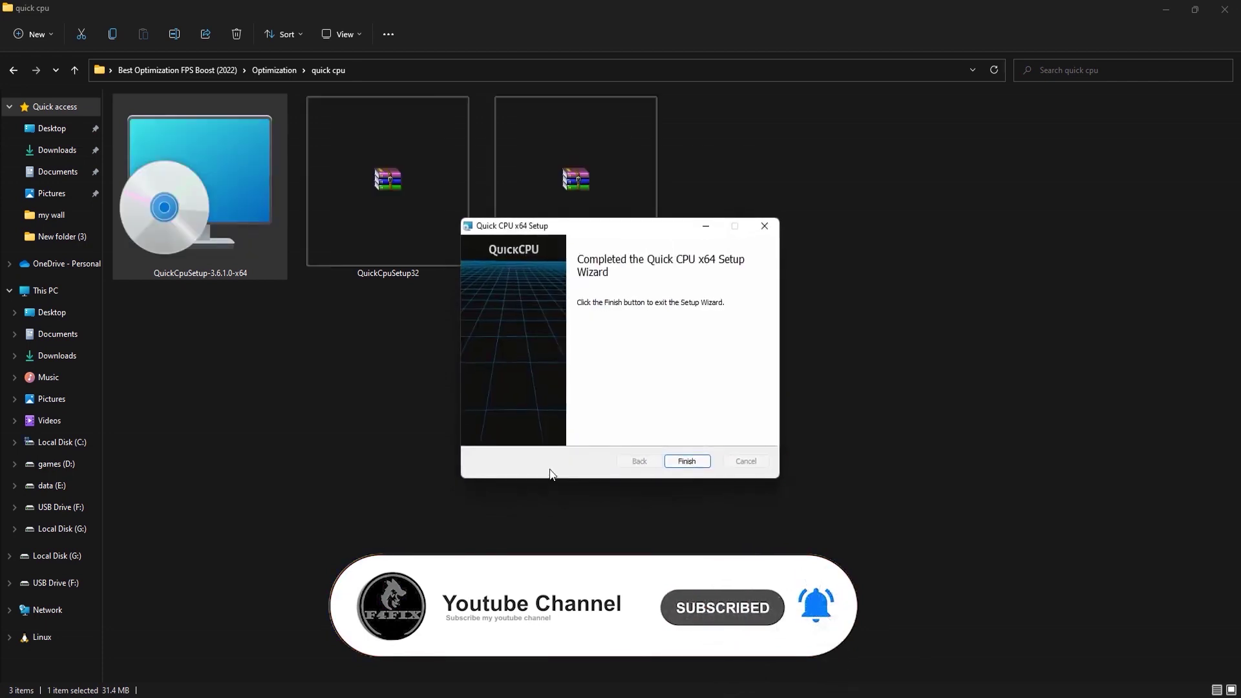
{"action": "left_click", "coordinate": [685, 461]}
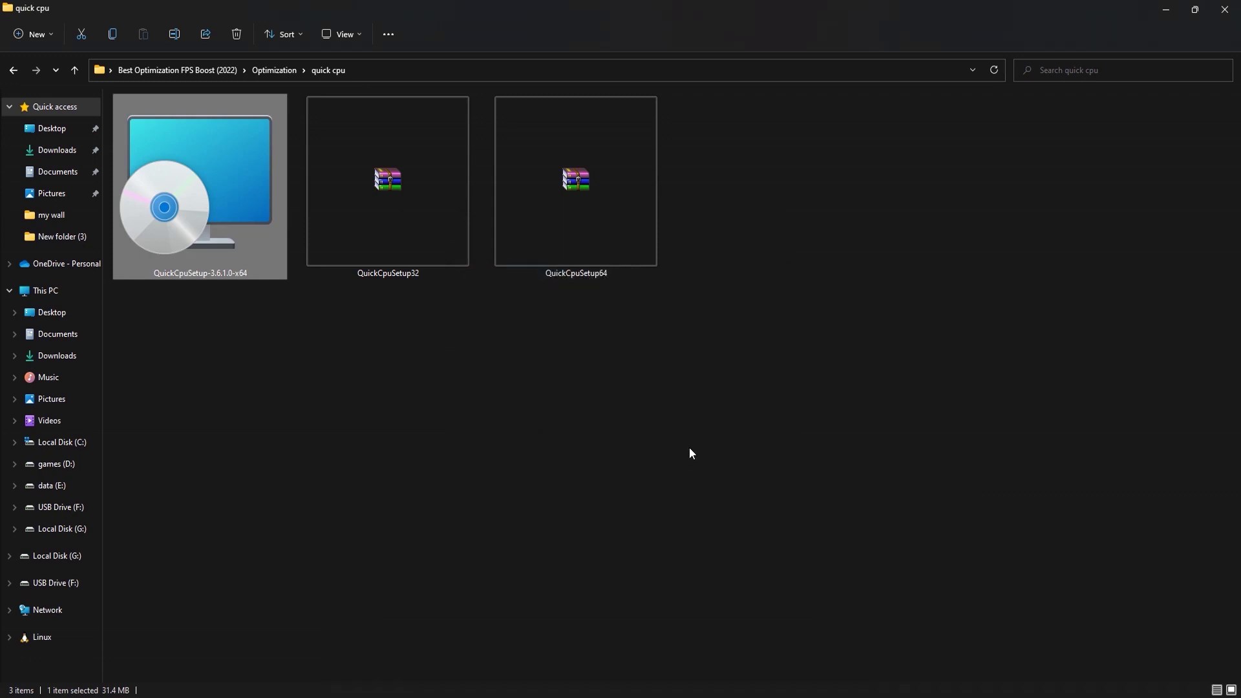
{"action": "left_click", "coordinate": [690, 449]}
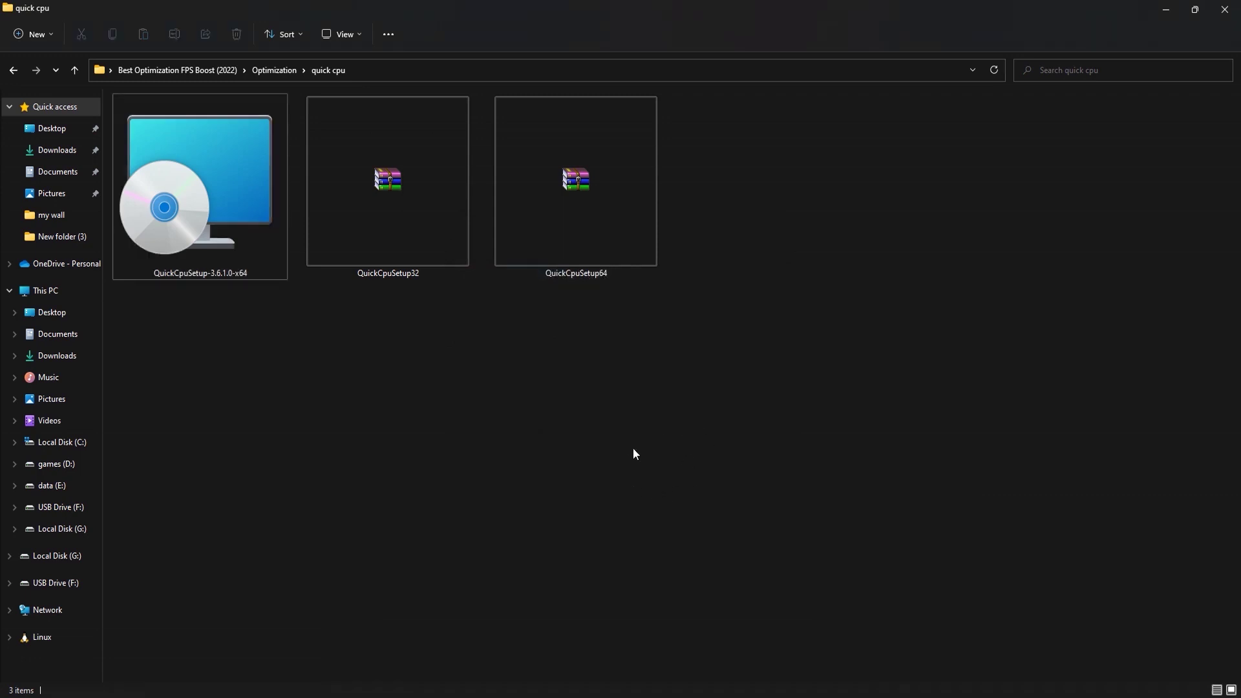
- Search Windows for QuickCPU, launch it and dismiss the update notice
{"action": "mouse_move", "coordinate": [409, 696]}
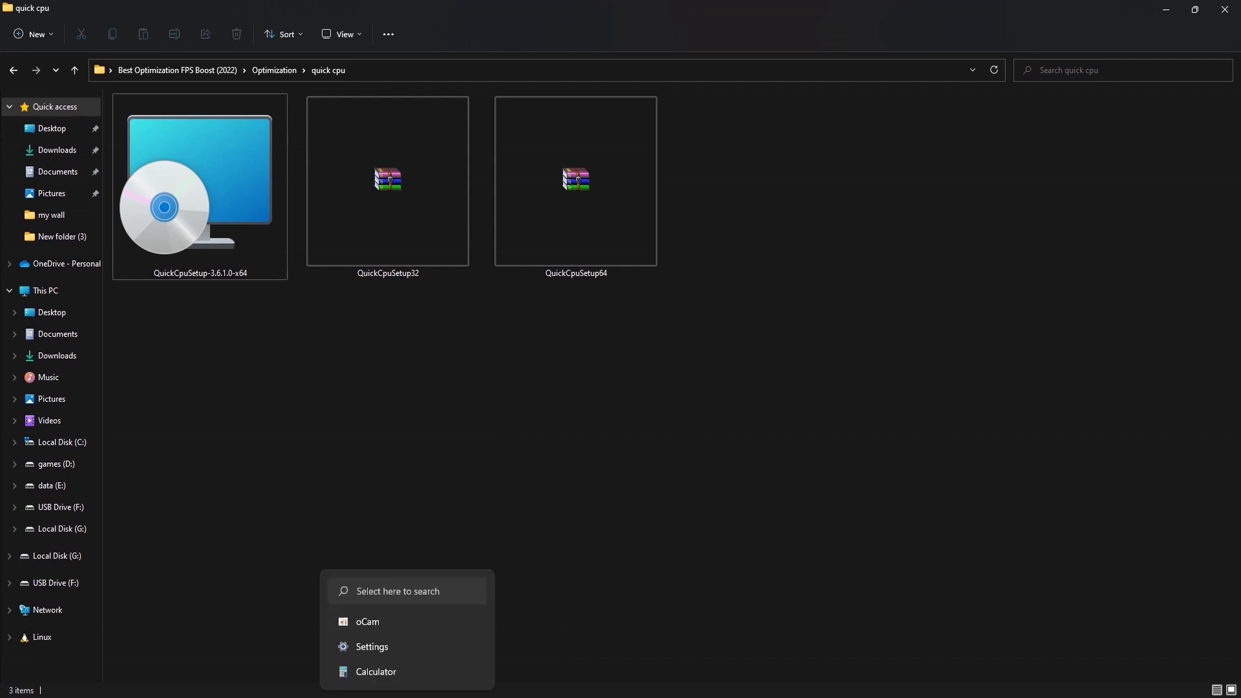
{"action": "left_click", "coordinate": [410, 574]}
{"action": "type", "text": "qui"}
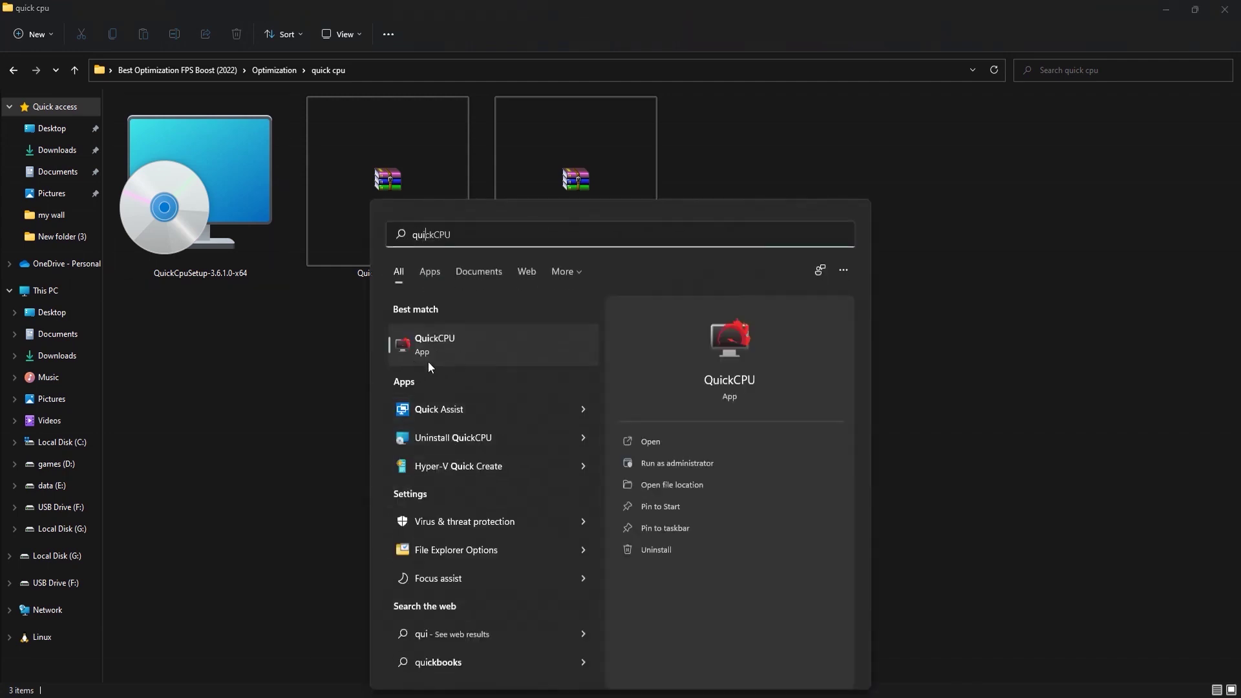
{"action": "key", "text": "Return"}
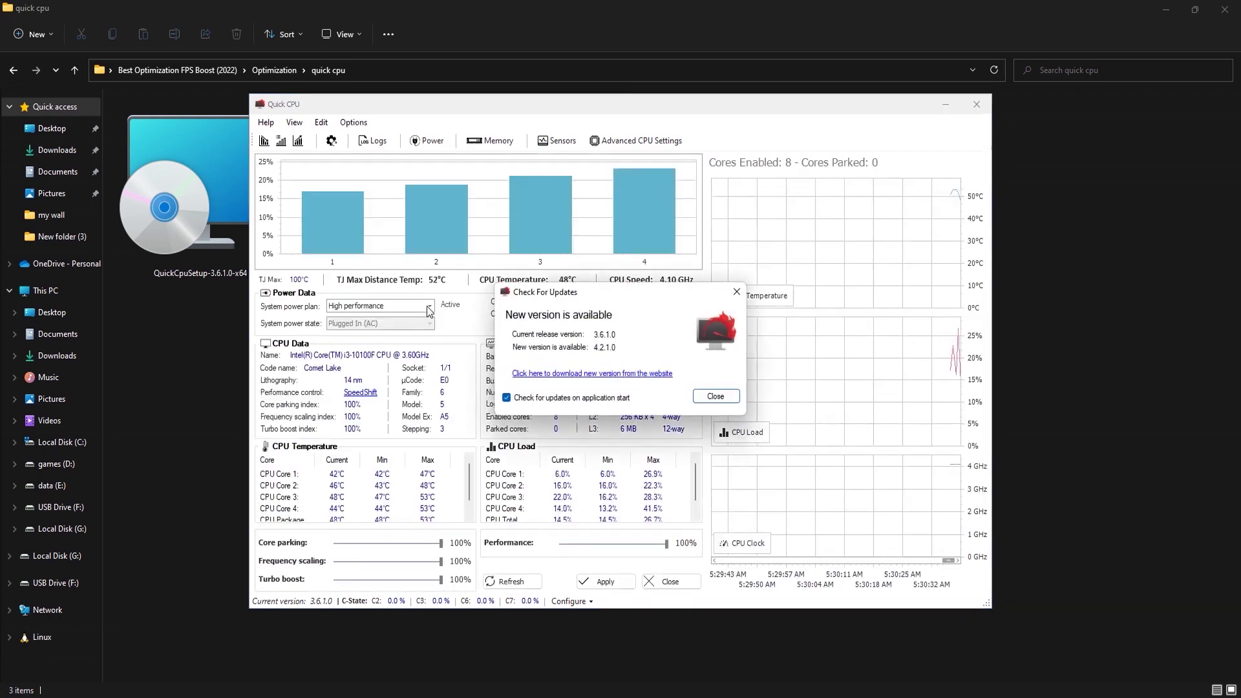
{"action": "left_click", "coordinate": [716, 396]}
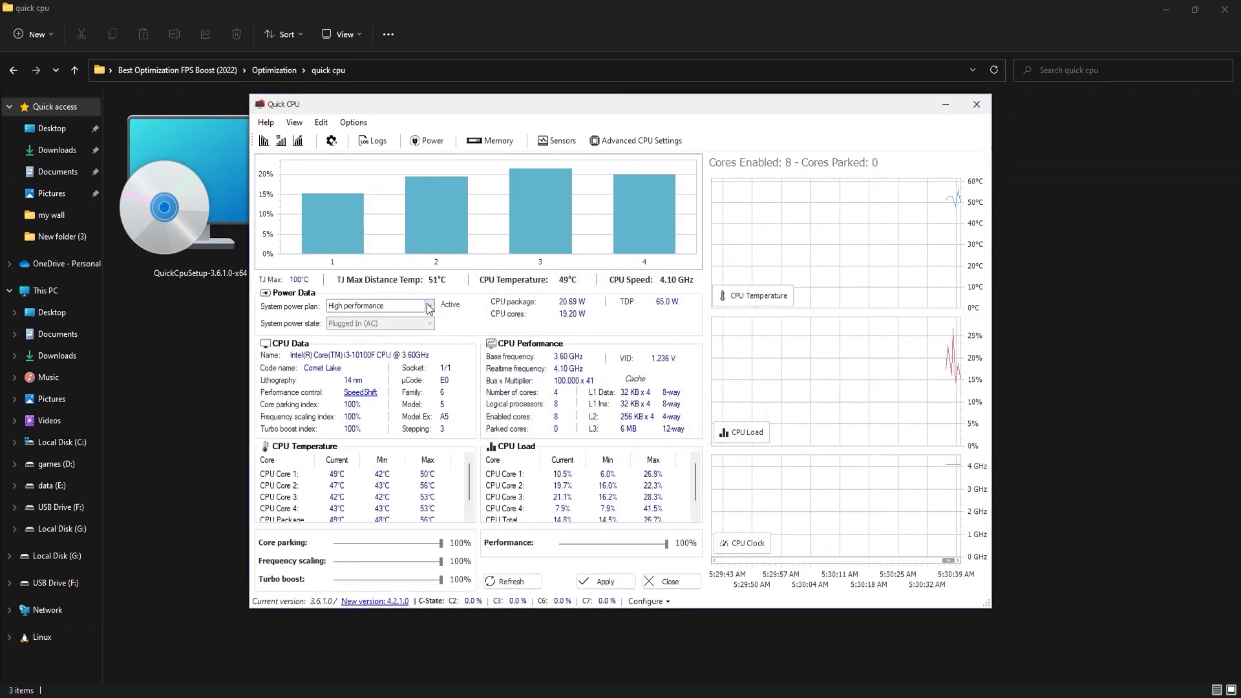
- Set the system power plan to Ultimate Performance, apply the change and put the Quick CPU window away
{"action": "left_click", "coordinate": [429, 307]}
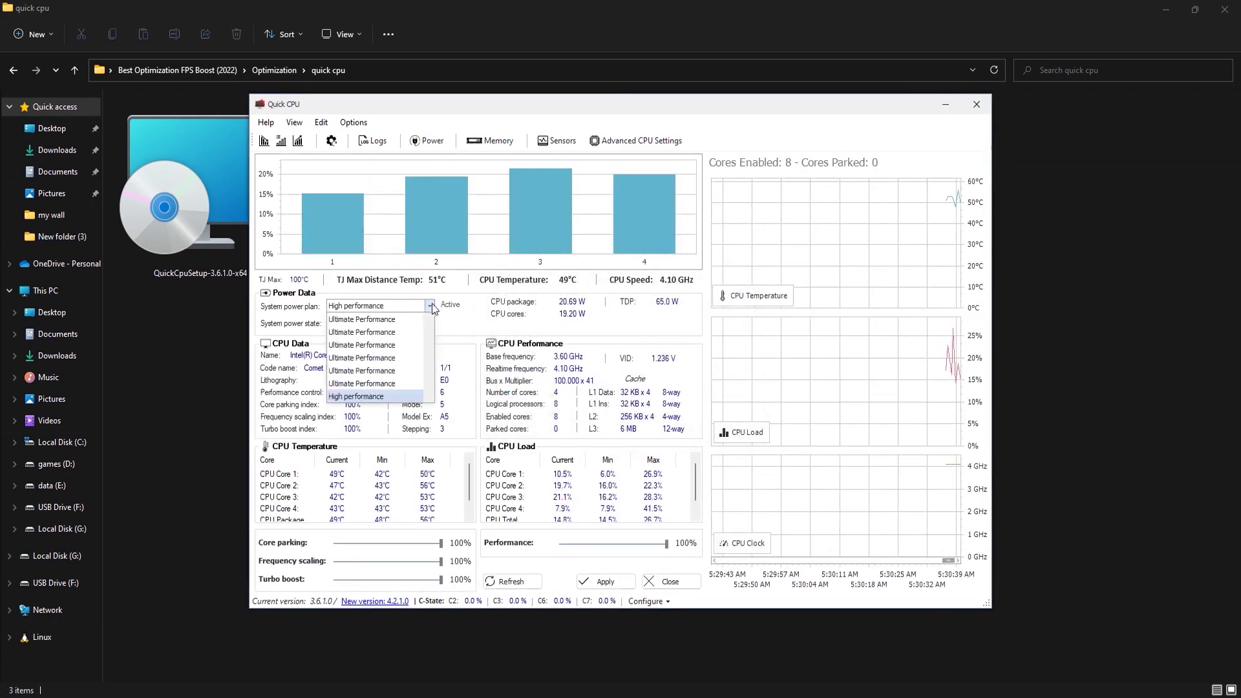
{"action": "left_click", "coordinate": [380, 320]}
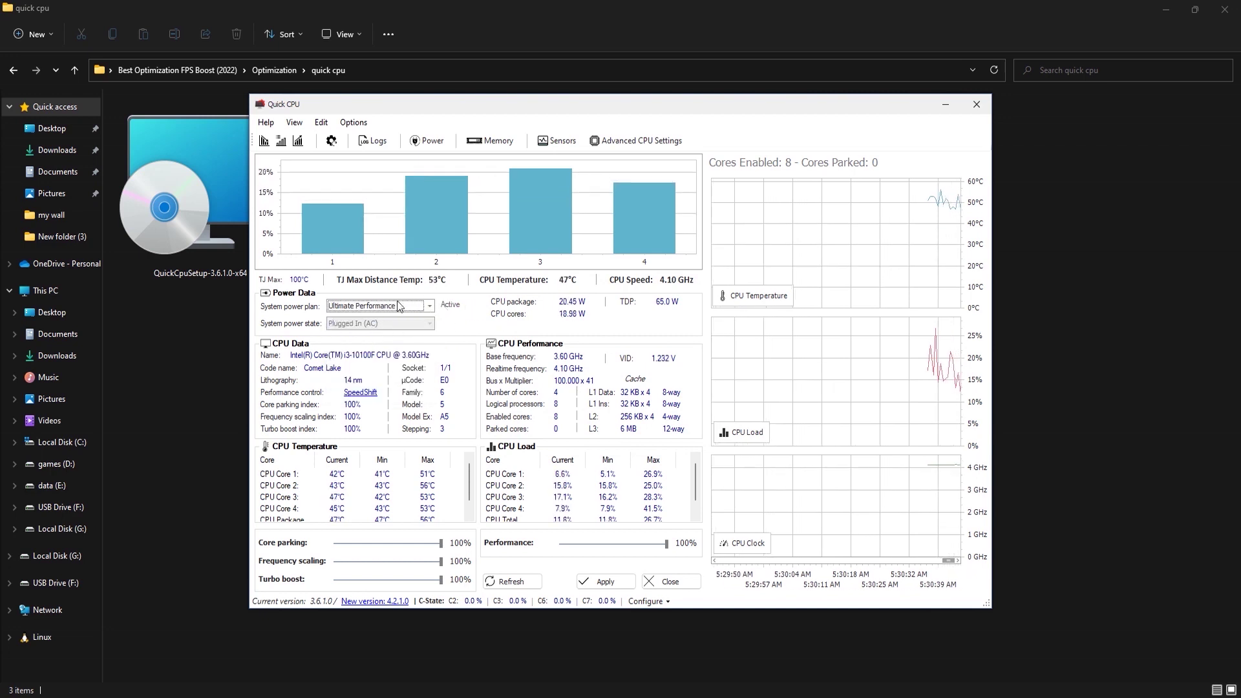
{"action": "left_click", "coordinate": [602, 584]}
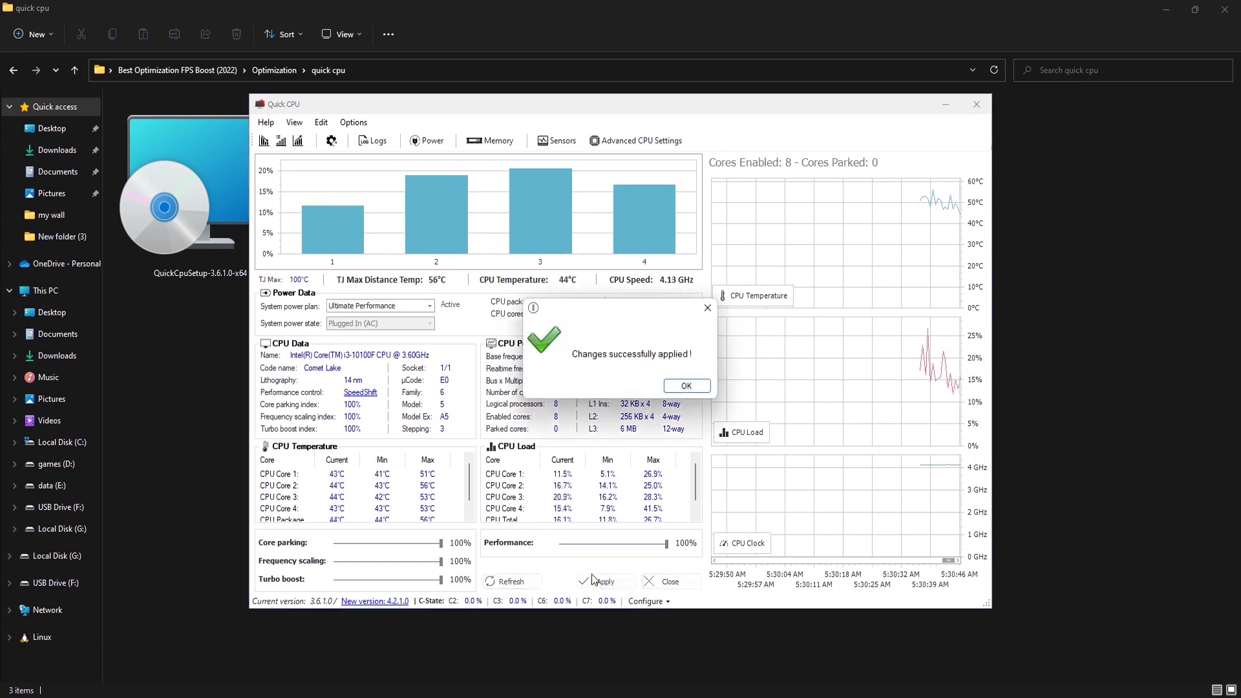
{"action": "left_click", "coordinate": [664, 386]}
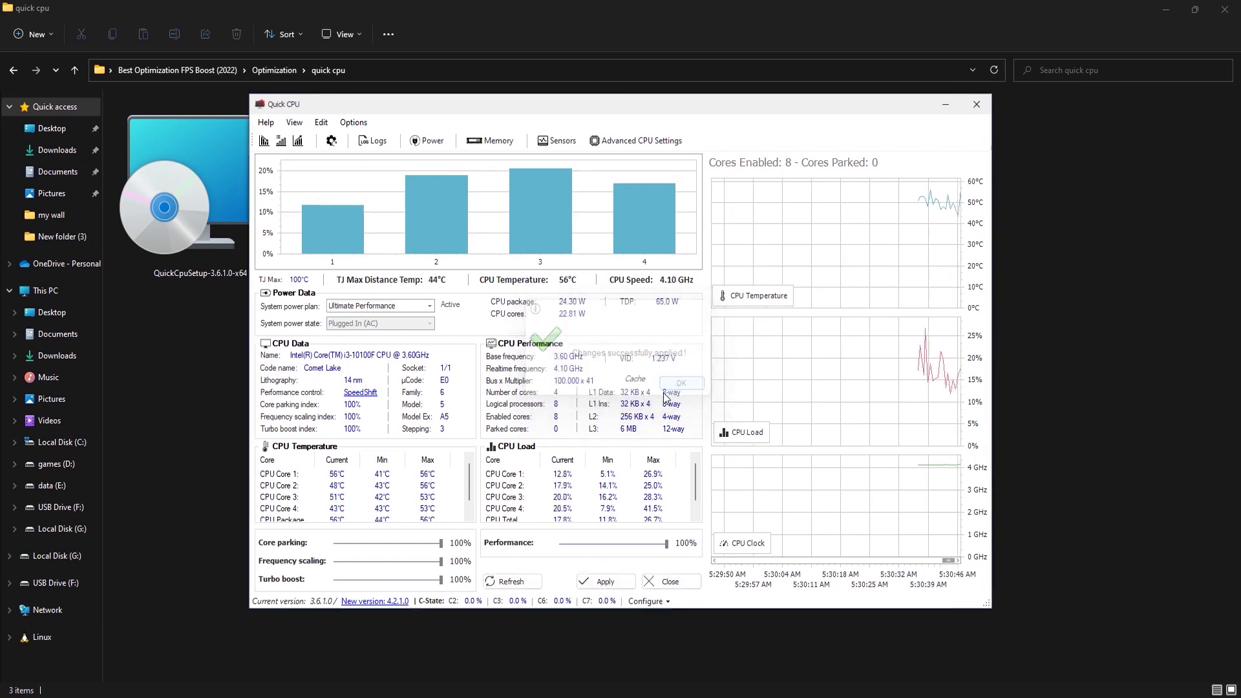
{"action": "left_click", "coordinate": [954, 107]}
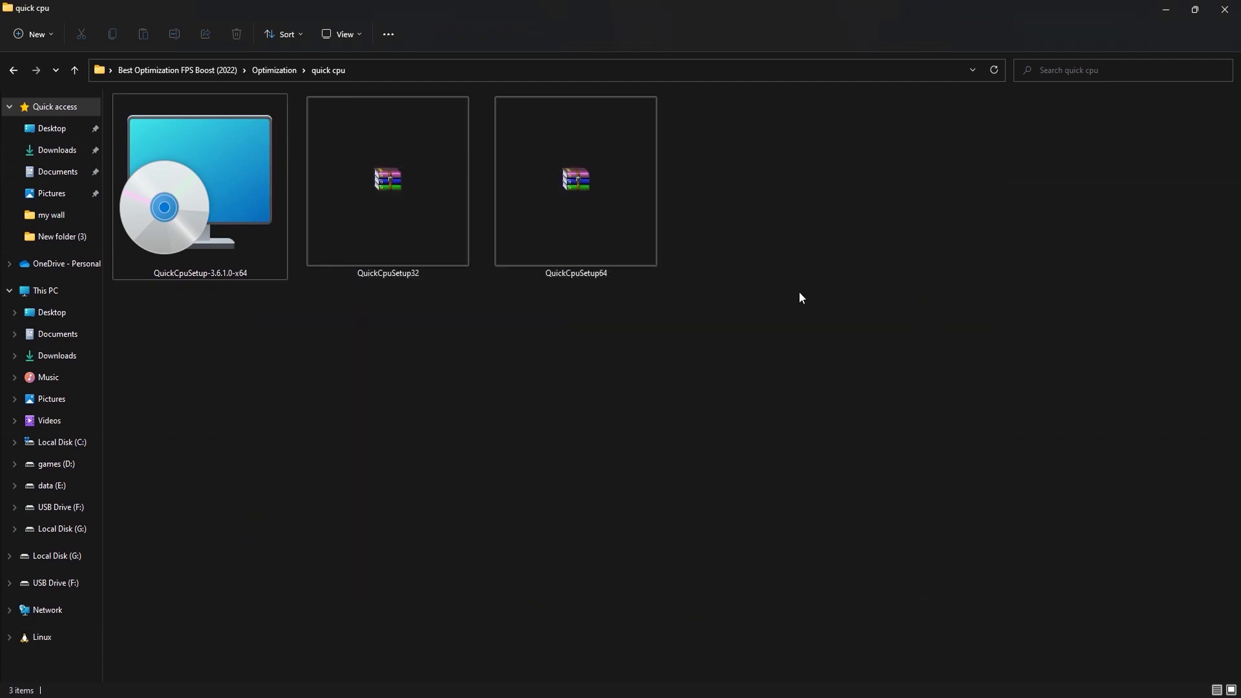
- Go back to the Optimization folder, open Optimization Guide and display its files as extra large icons
{"action": "key", "text": "BackSpace"}
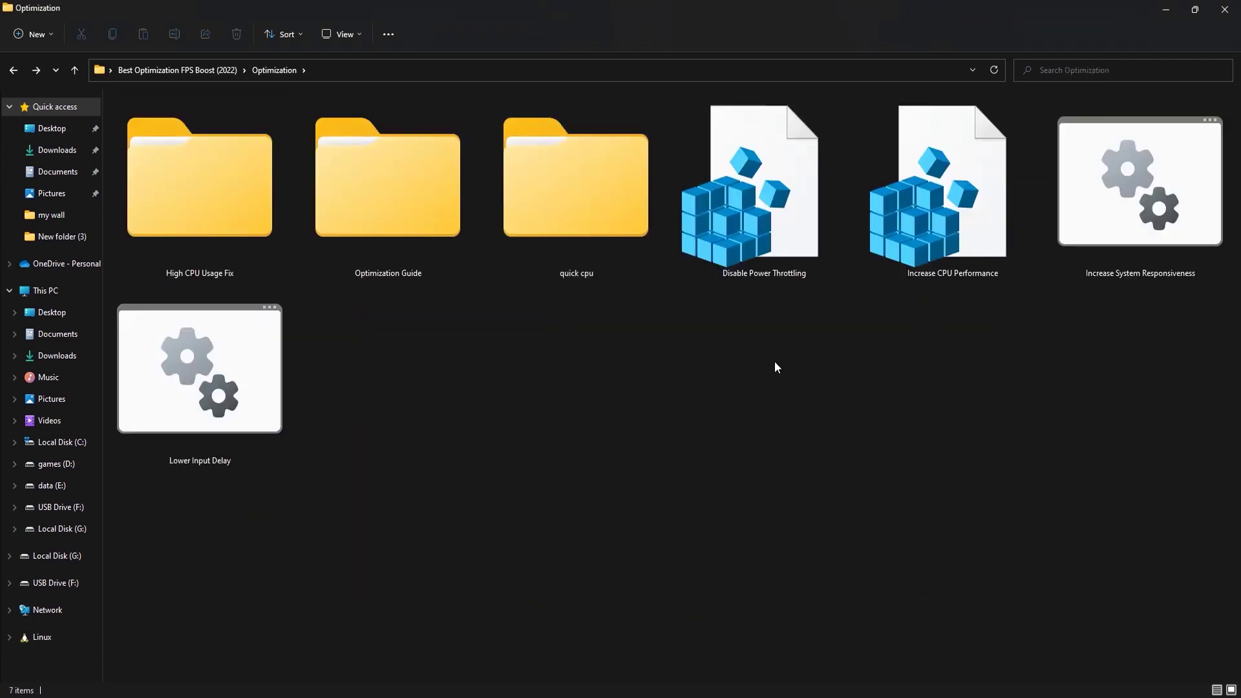
{"action": "double_click", "coordinate": [401, 265]}
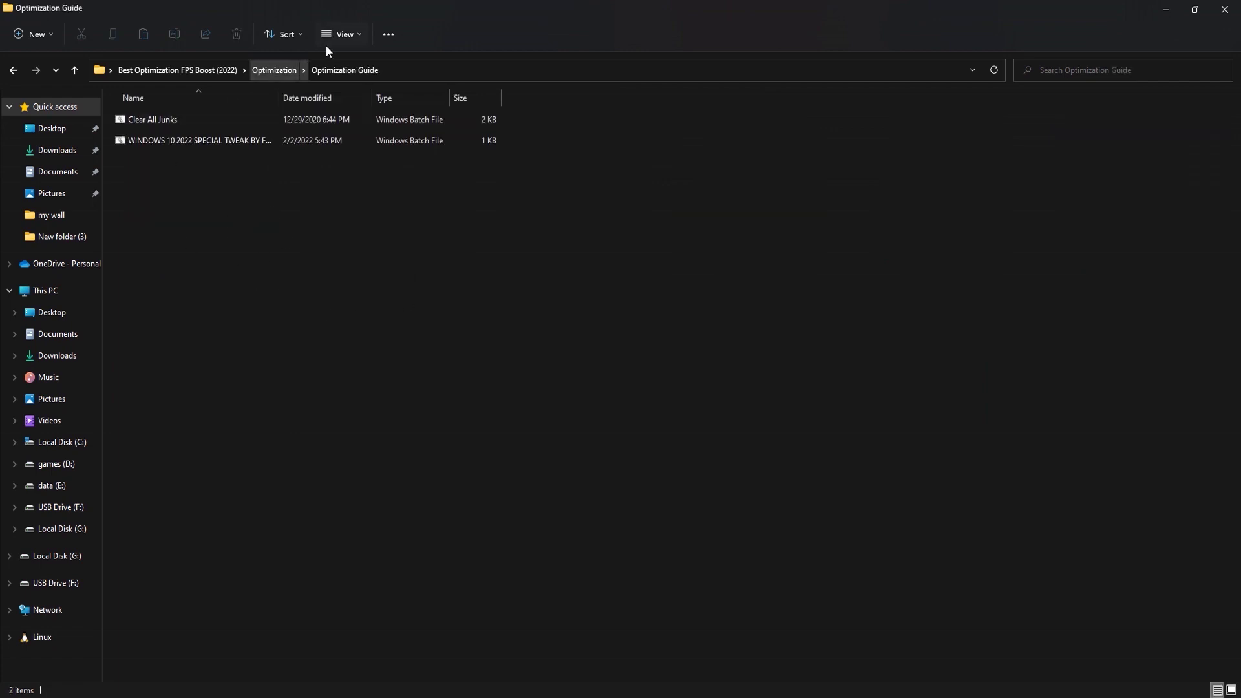
{"action": "left_click", "coordinate": [341, 34]}
{"action": "left_click", "coordinate": [351, 66]}
{"action": "left_click_drag", "start_coordinate": [643, 369], "coordinate": [410, 385]}
- Run the WINDOWS 10 2022 SPECIAL TWEAK BY F4FIX batch file as administrator and dismiss its console once patching is done
{"action": "right_click", "coordinate": [388, 225]}
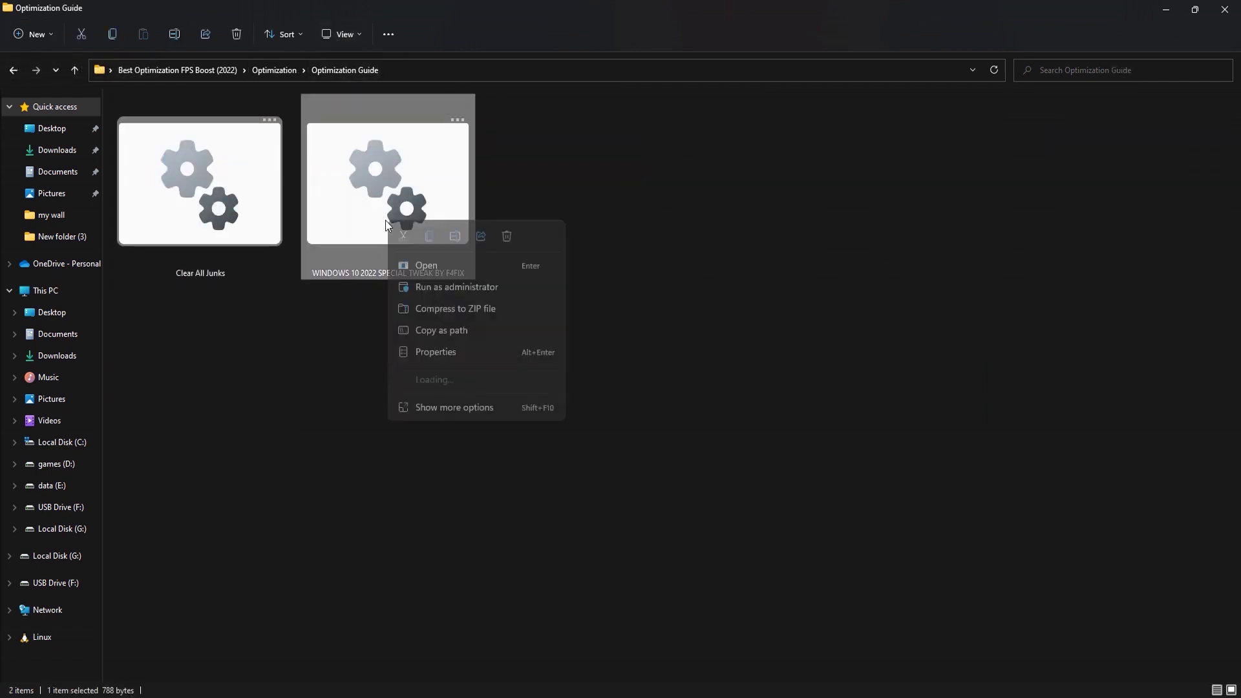
{"action": "left_click", "coordinate": [426, 289]}
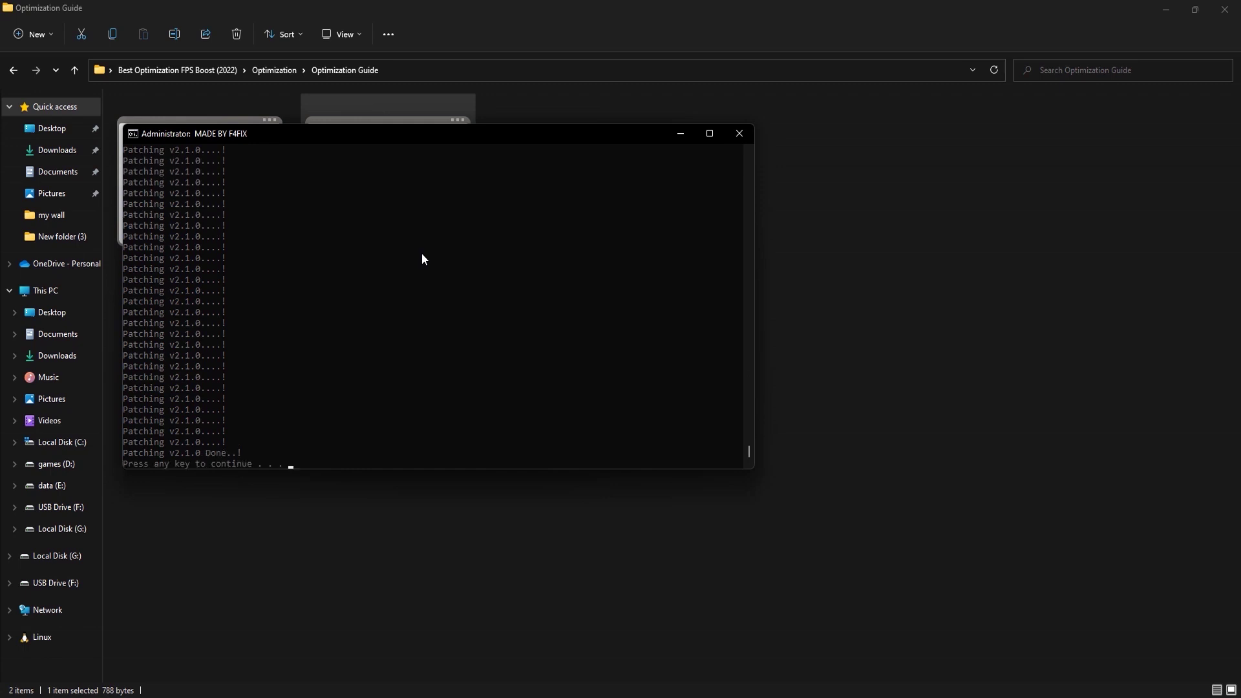
{"action": "key", "text": "Return"}
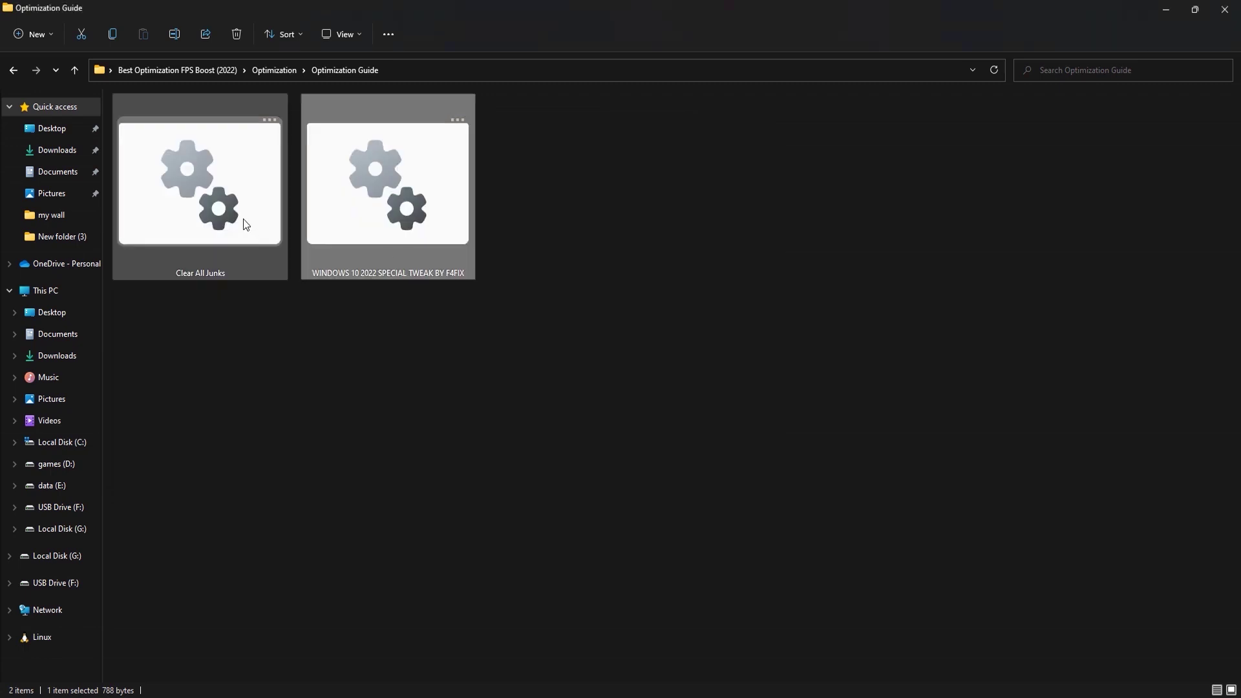
- Run the Clear All Junks batch file as administrator
{"action": "right_click", "coordinate": [249, 221]}
{"action": "left_click", "coordinate": [296, 286]}
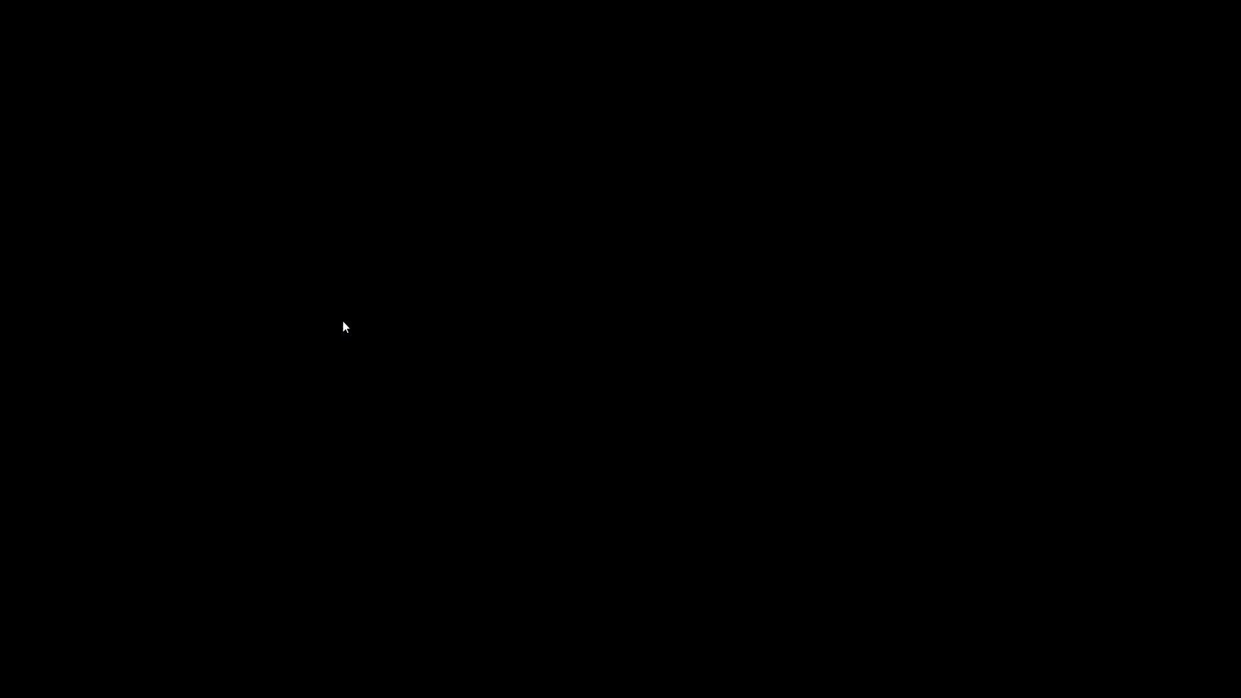
{"action": "left_click", "coordinate": [573, 459]}
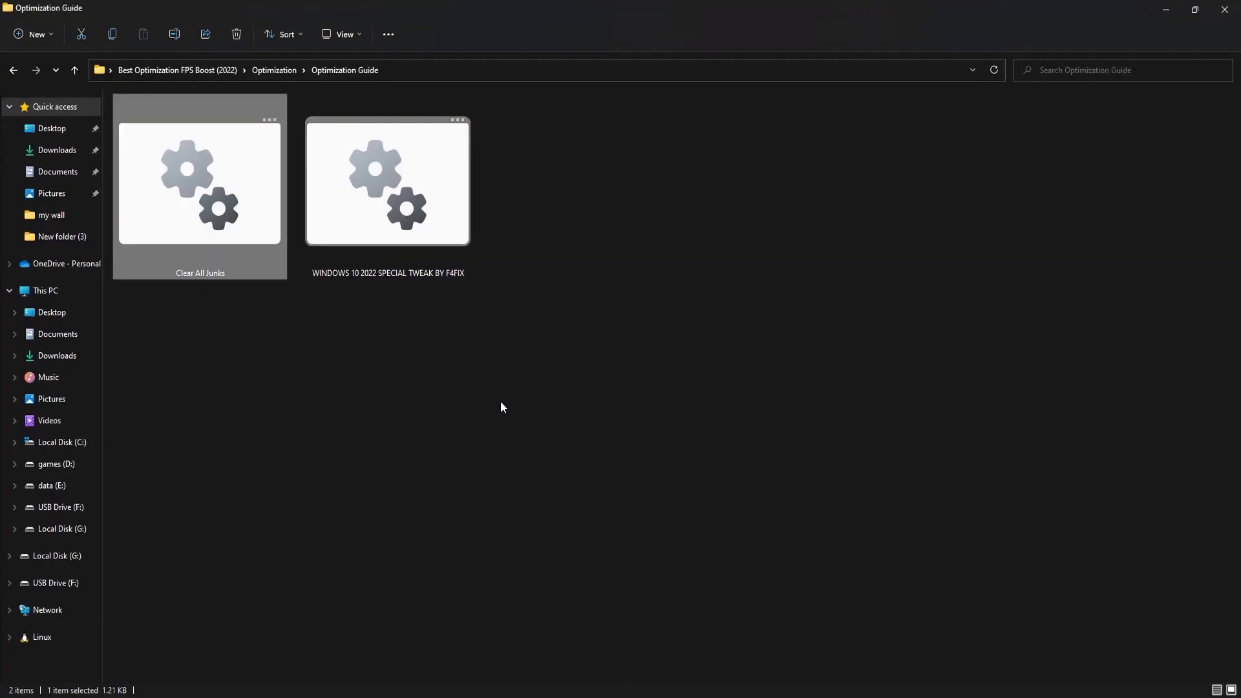
- Return to the Optimization folder and launch UnparkCpu from the High CPU Usage Fix folder
{"action": "key", "text": "BackSpace"}
{"action": "left_click", "coordinate": [507, 405]}
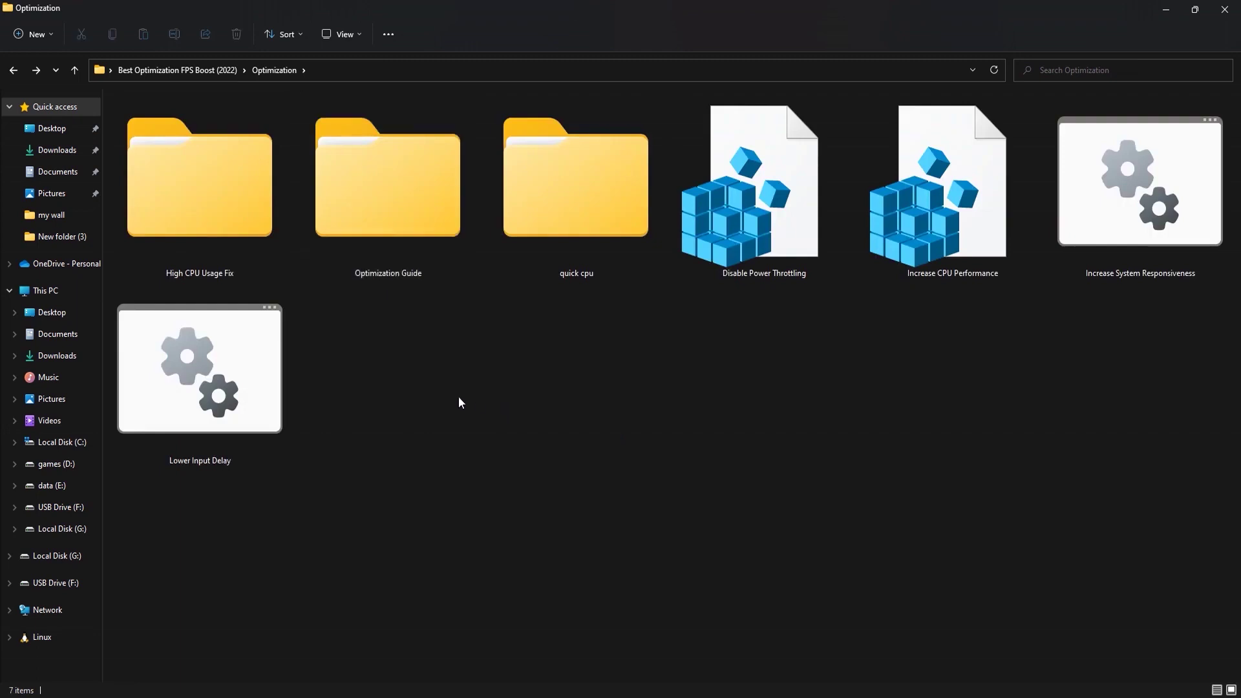
{"action": "double_click", "coordinate": [216, 253]}
{"action": "left_click", "coordinate": [156, 117]}
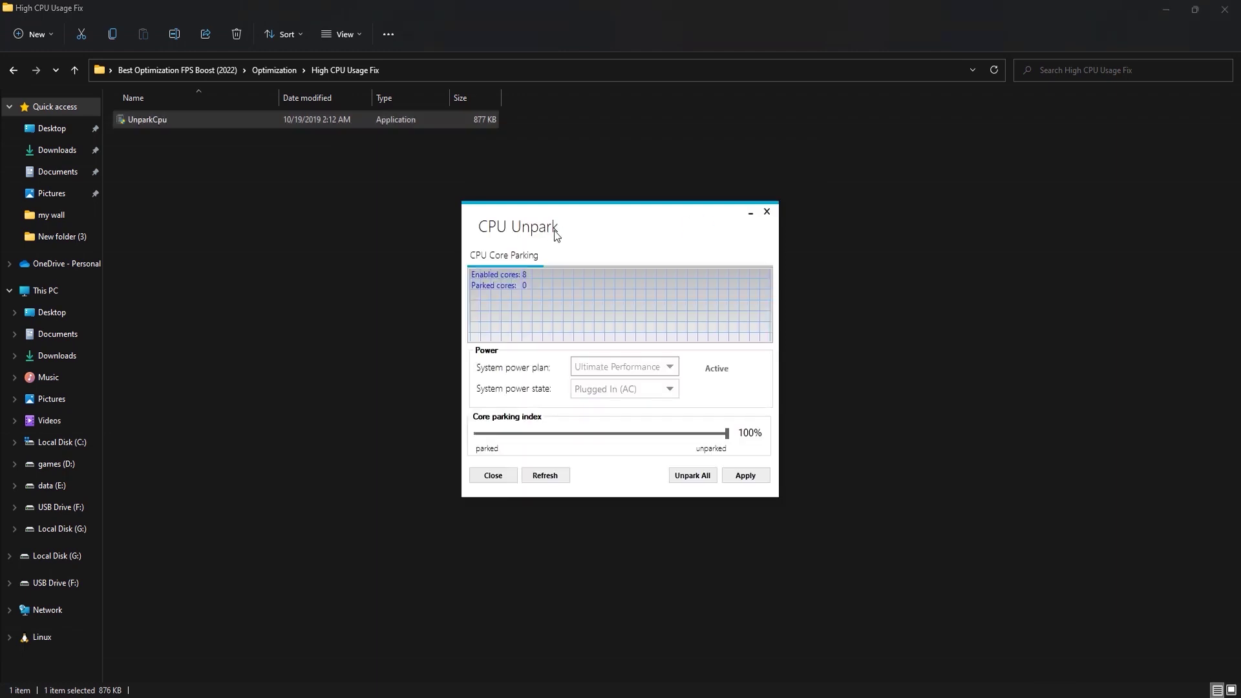
- Apply the 100% core parking index in CPU Unpark, acknowledge the message and close the program
{"action": "left_click_drag", "start_coordinate": [554, 230], "coordinate": [510, 215]}
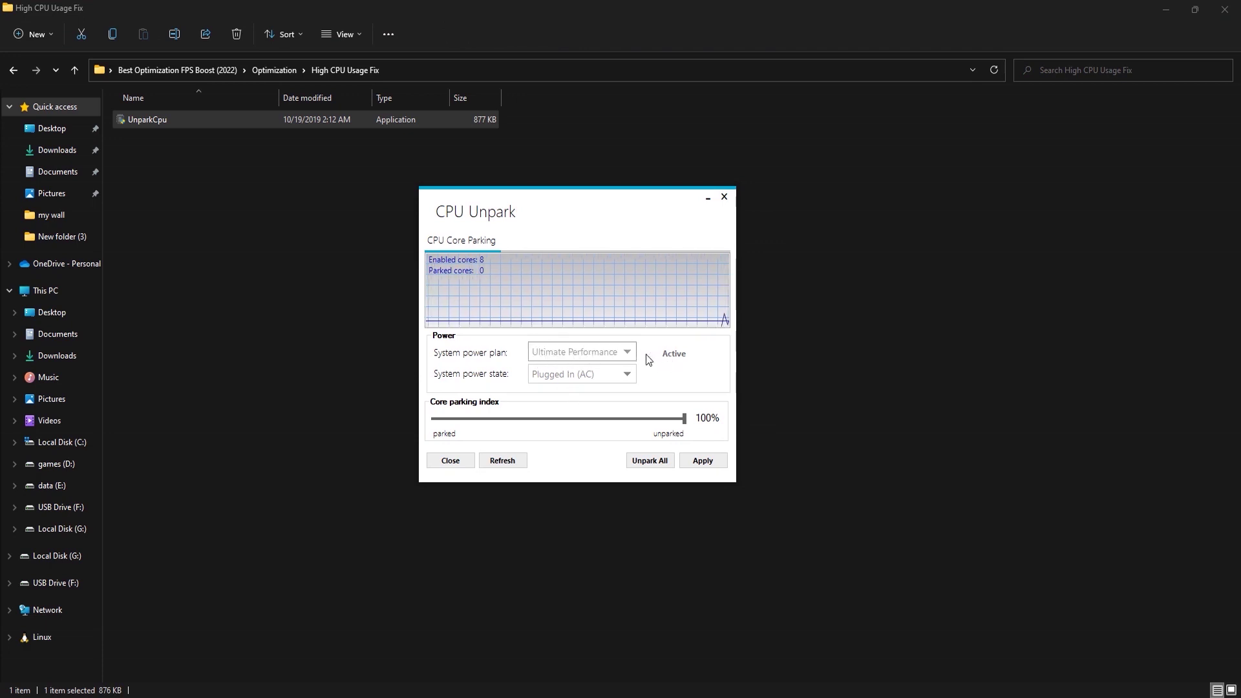
{"action": "left_click", "coordinate": [704, 462]}
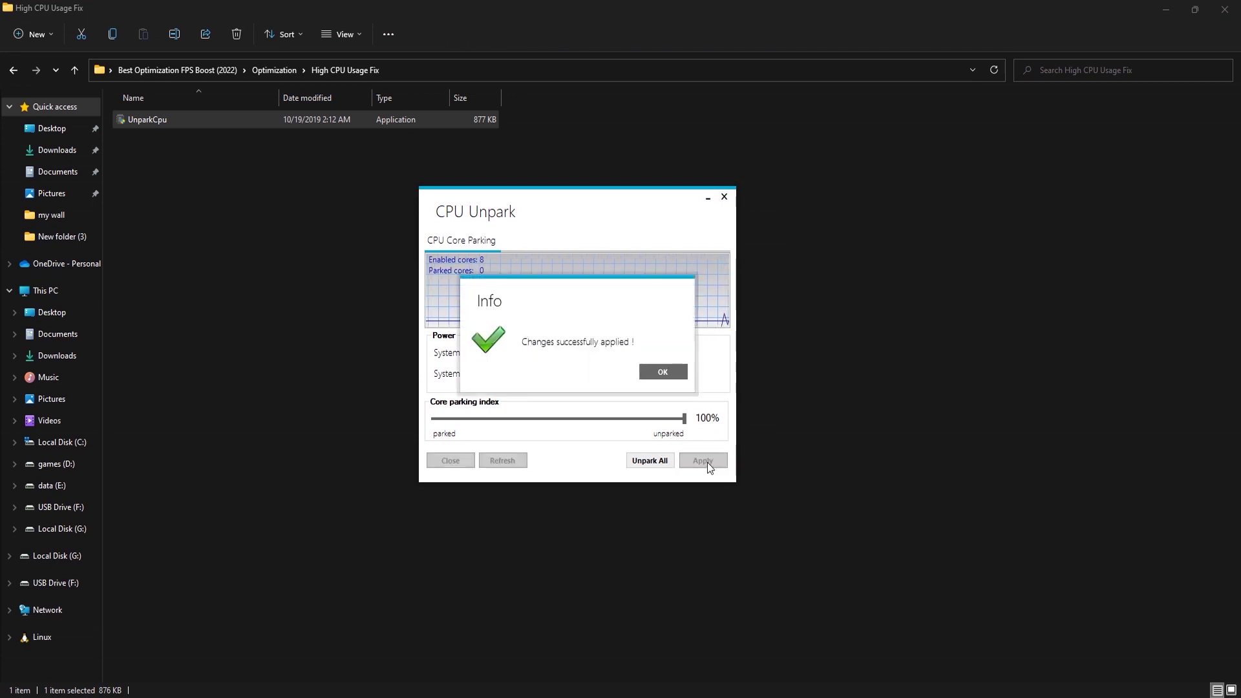
{"action": "left_click", "coordinate": [659, 373]}
{"action": "left_click", "coordinate": [724, 198]}
- Go up to the Best Optimization FPS Boost (2022) folder, open Programs BY F4FIX and display its files as extra large icons
{"action": "key", "text": "alt+Up"}
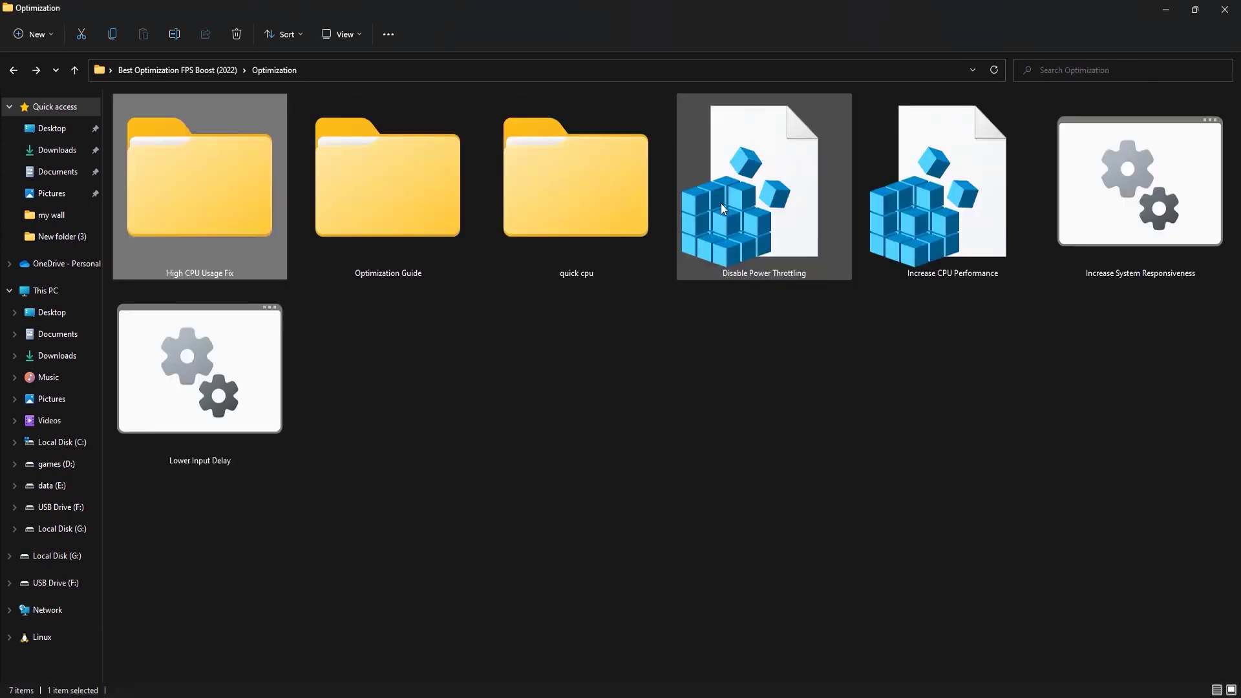
{"action": "key", "text": "alt+Up"}
{"action": "left_click", "coordinate": [526, 469]}
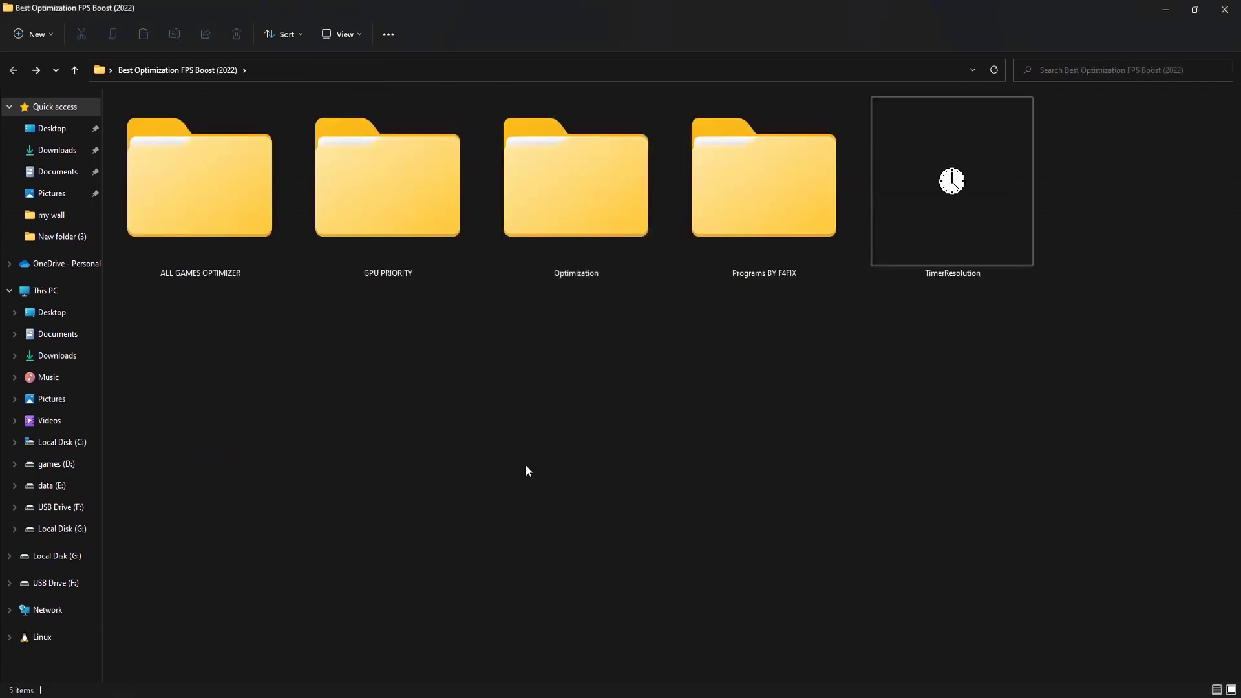
{"action": "double_click", "coordinate": [739, 262]}
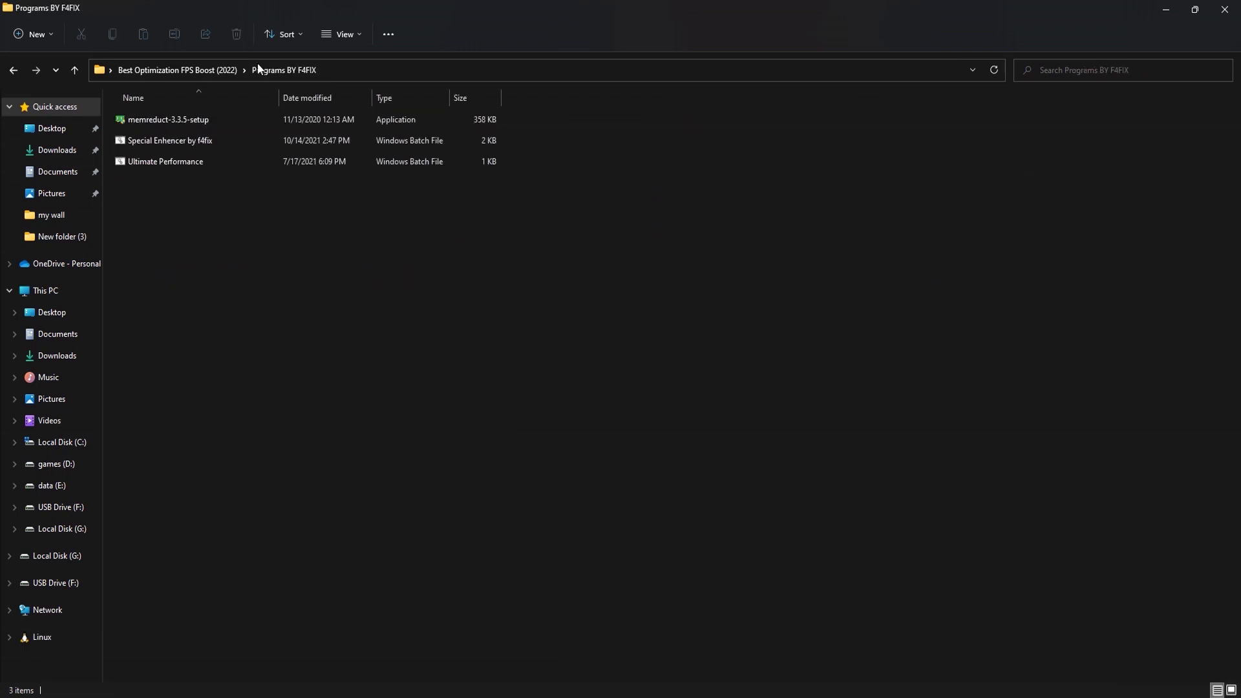
{"action": "left_click", "coordinate": [342, 34]}
{"action": "left_click", "coordinate": [344, 65]}
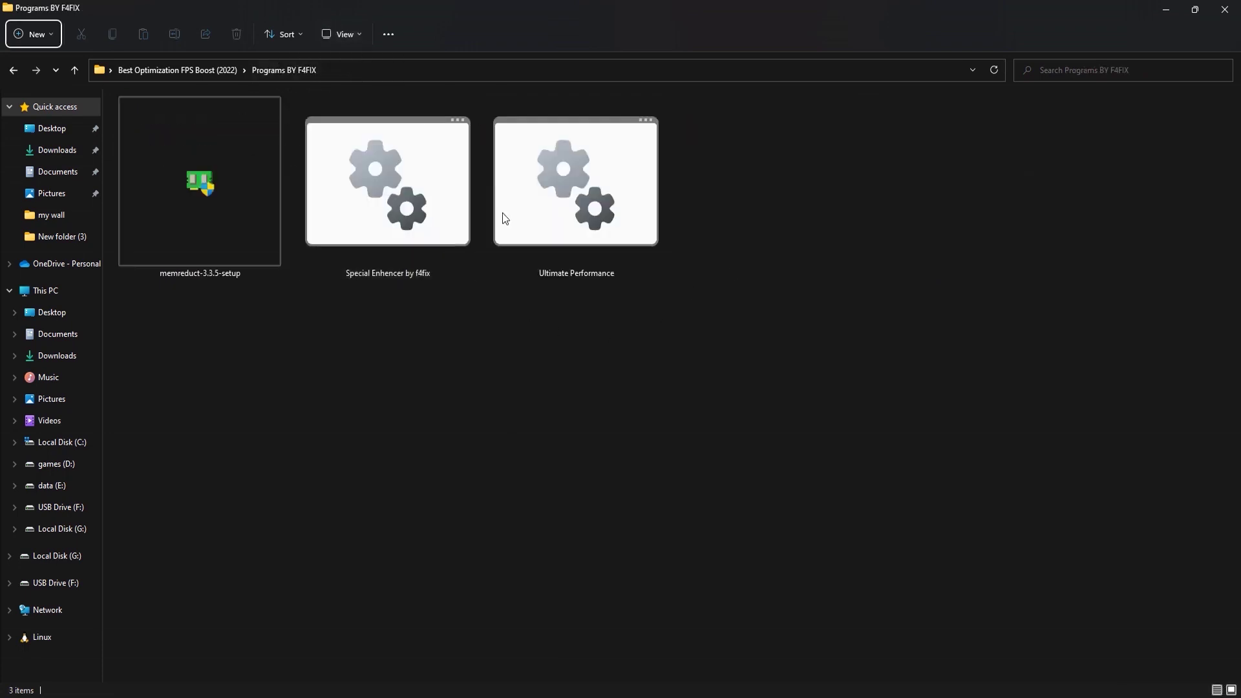
{"action": "left_click_drag", "start_coordinate": [716, 351], "coordinate": [370, 314]}
- Run the Ultimate Performance batch file as administrator and dismiss its console
{"action": "left_click", "coordinate": [559, 259]}
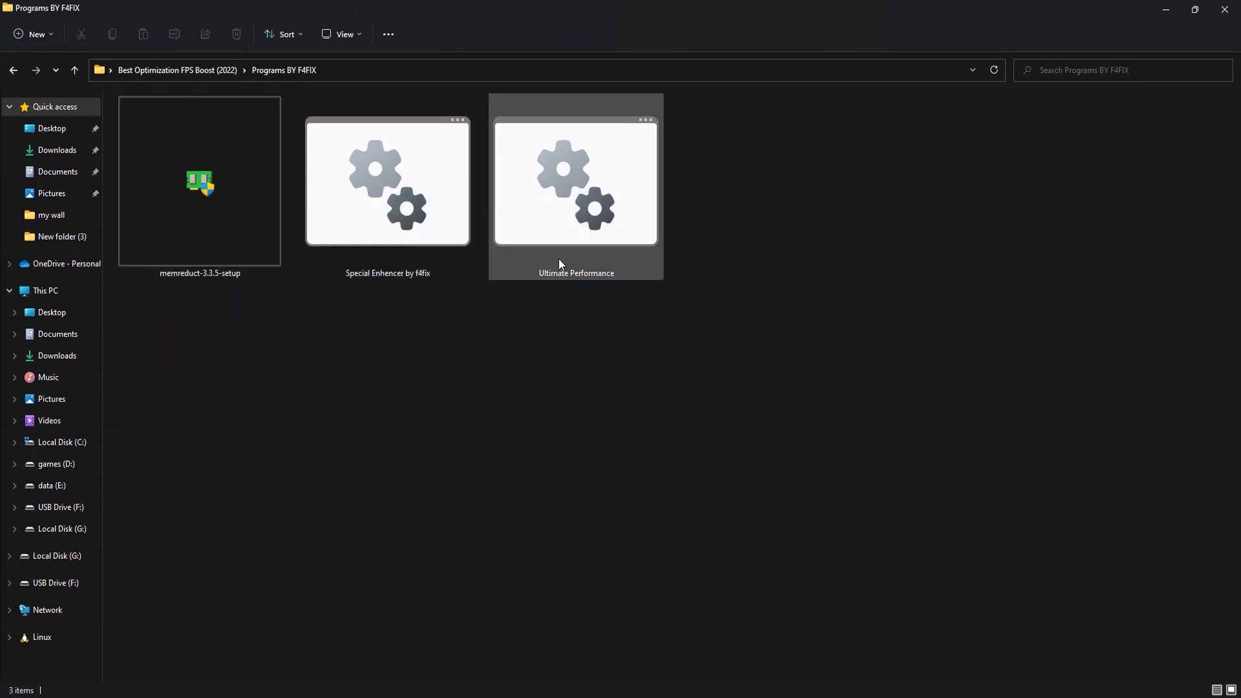
{"action": "right_click", "coordinate": [563, 249]}
{"action": "left_click", "coordinate": [612, 321]}
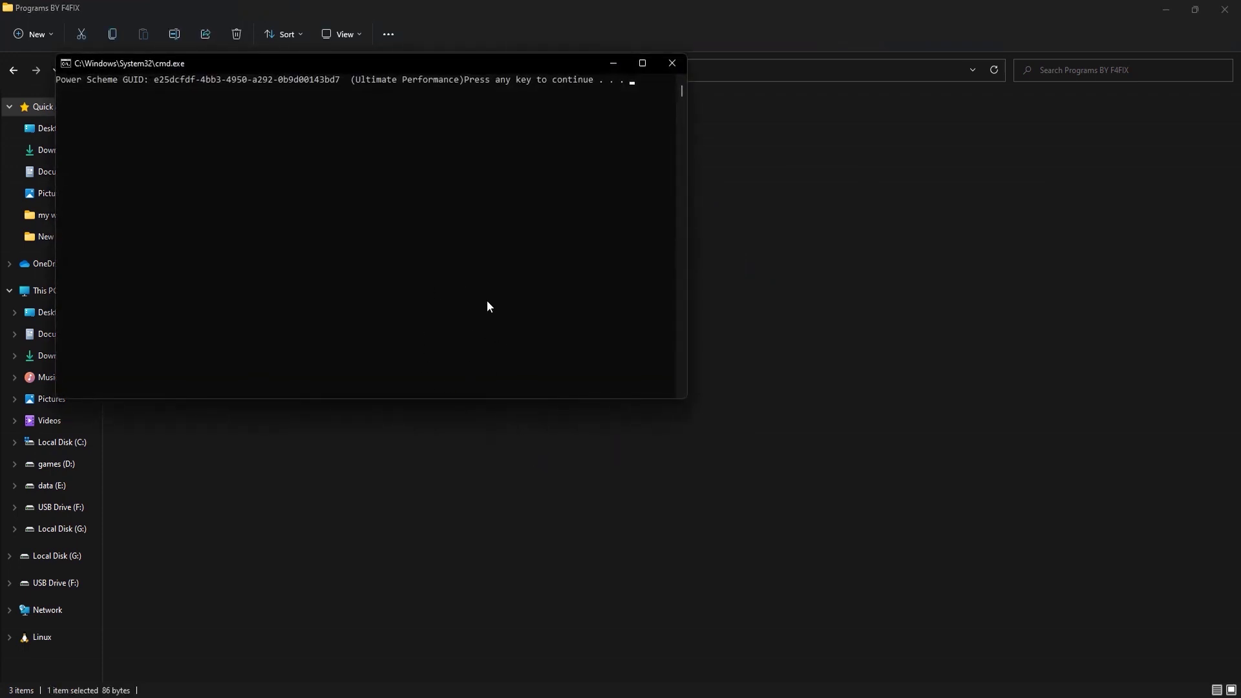
{"action": "key", "text": "Return"}
- Run the Special Enhencer by f4fix batch file as administrator, choose option 1 to enable it and dismiss the console
{"action": "right_click", "coordinate": [434, 227]}
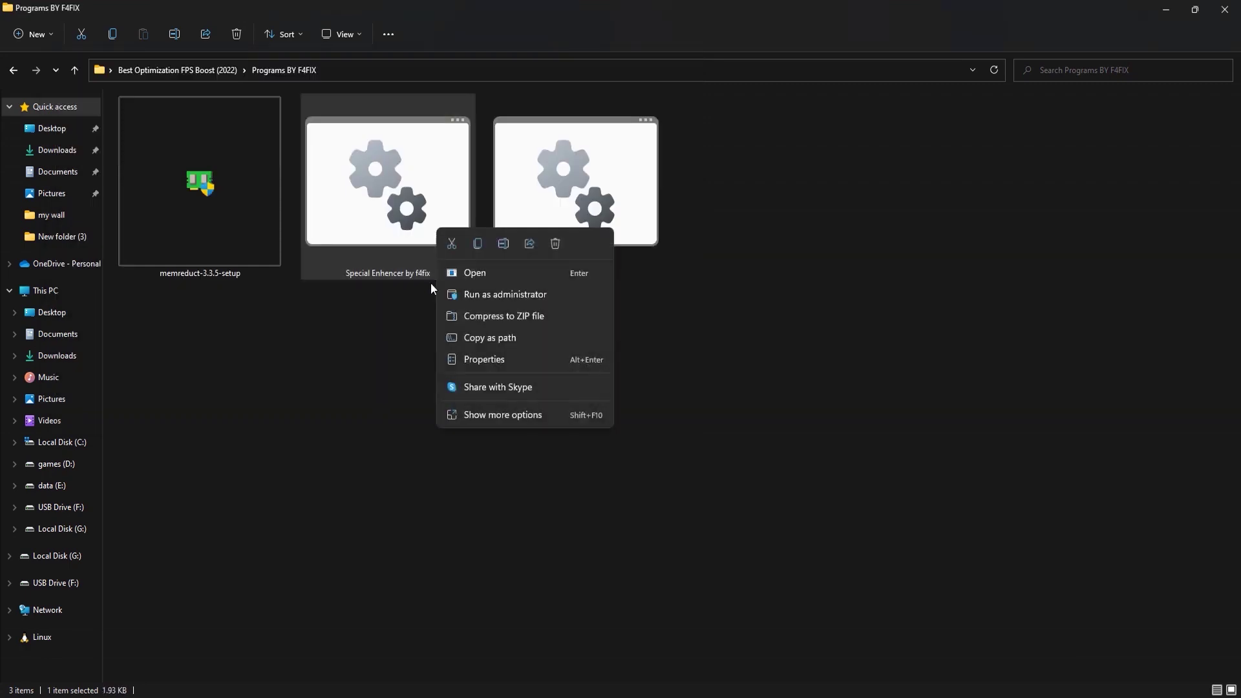
{"action": "left_click", "coordinate": [472, 296]}
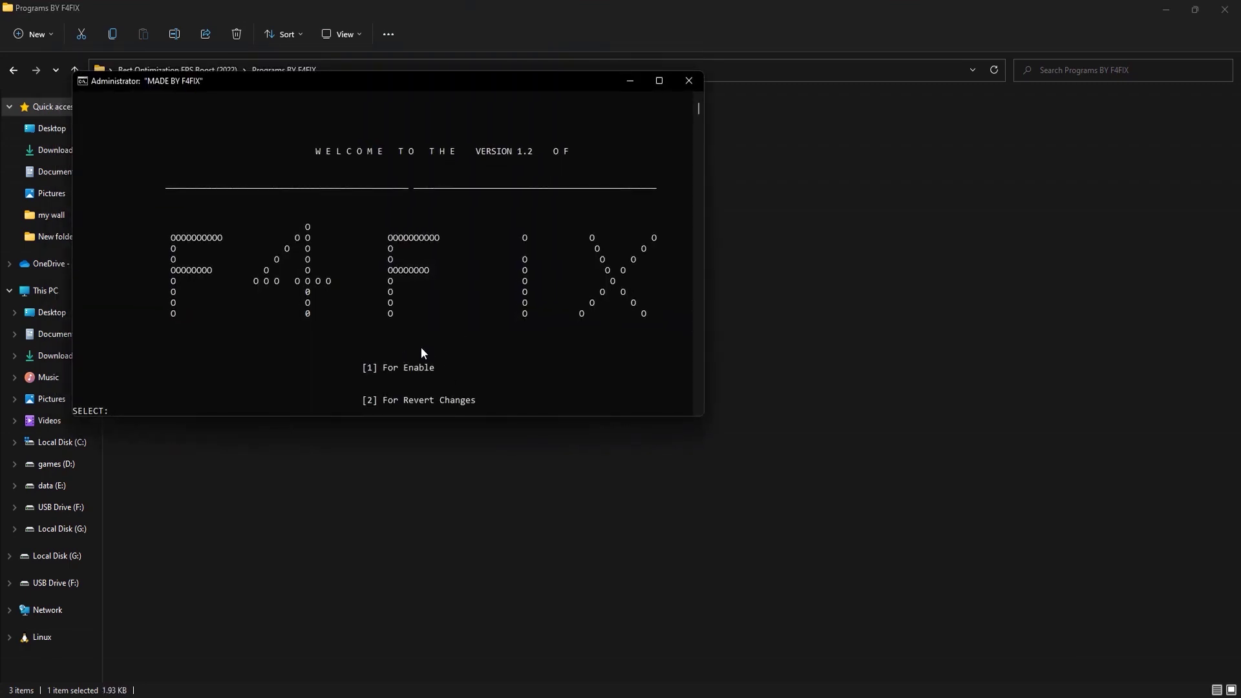
{"action": "type", "text": "1"}
{"action": "key", "text": "Return"}
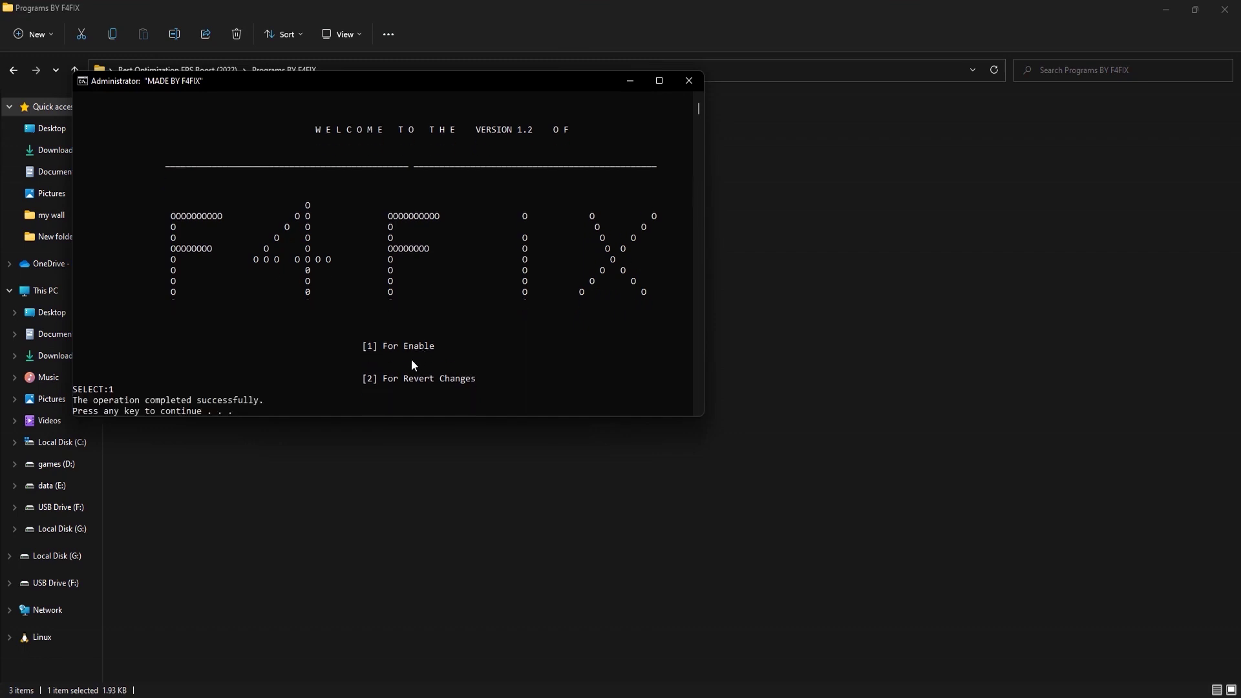
{"action": "key", "text": "Return"}
- Install Mem Reduct 3.3.5 in its default folder, launch it, download the offered 3.4 update and cancel the update's installation
{"action": "left_click", "coordinate": [223, 246]}
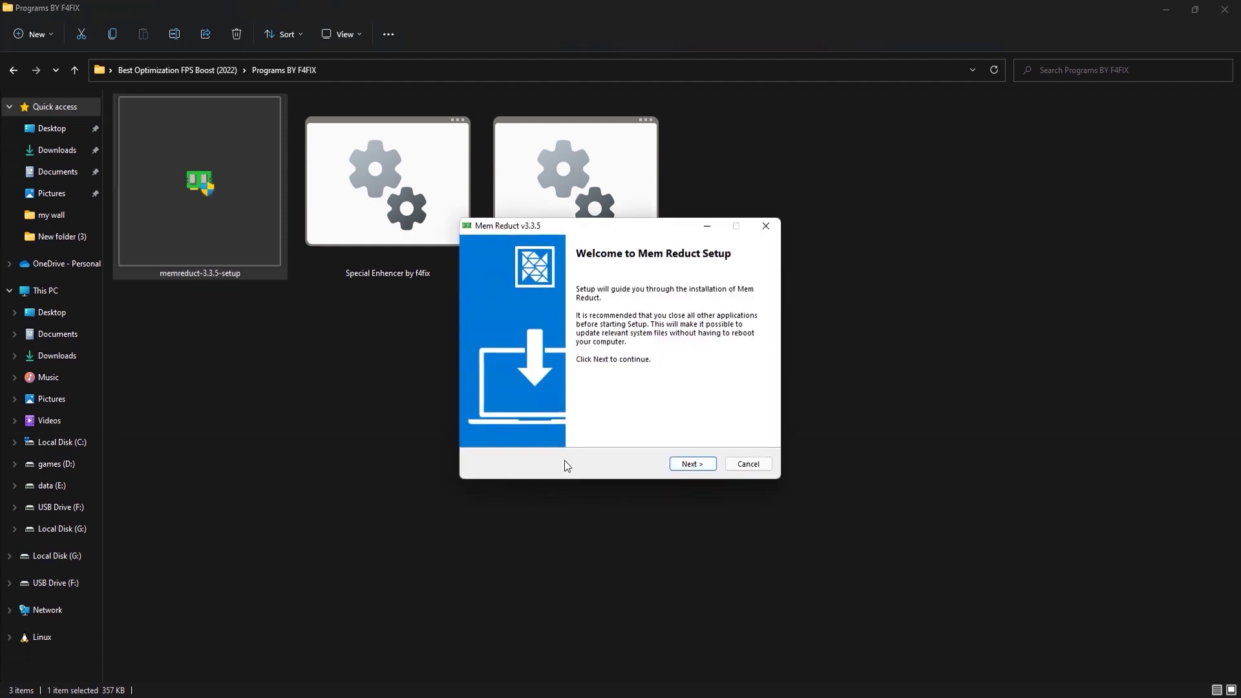
{"action": "left_click", "coordinate": [697, 464]}
{"action": "left_click", "coordinate": [697, 464]}
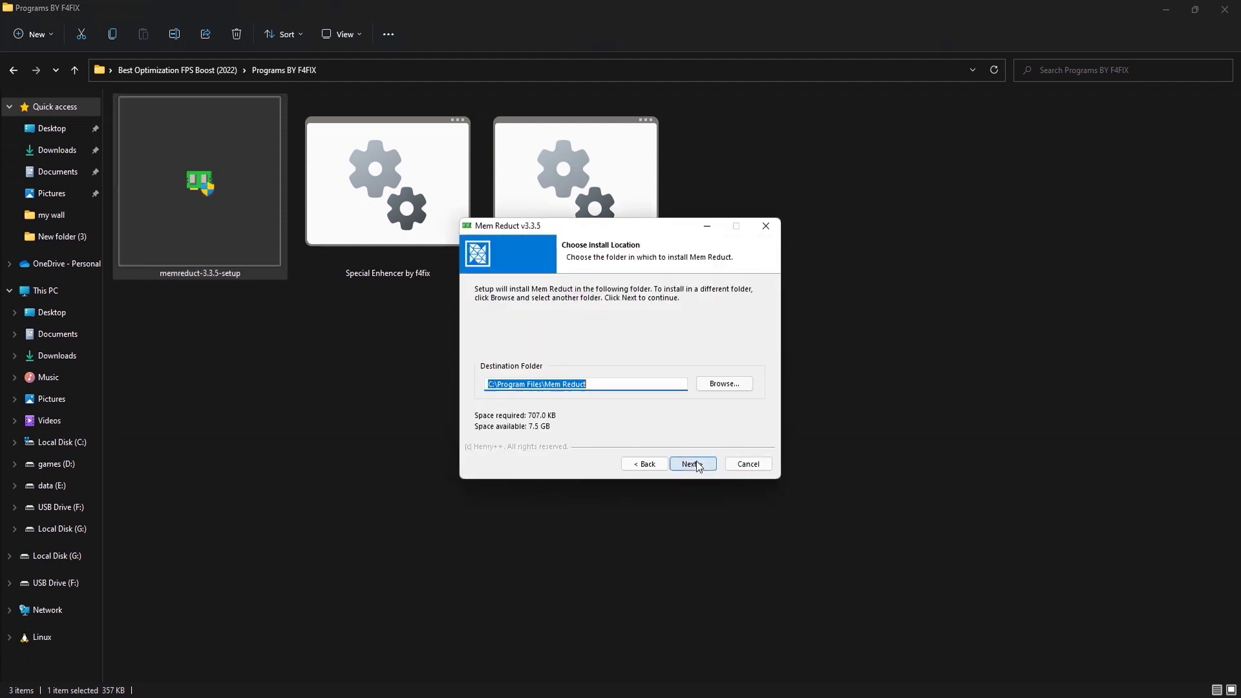
{"action": "left_click", "coordinate": [697, 465]}
{"action": "left_click", "coordinate": [695, 465]}
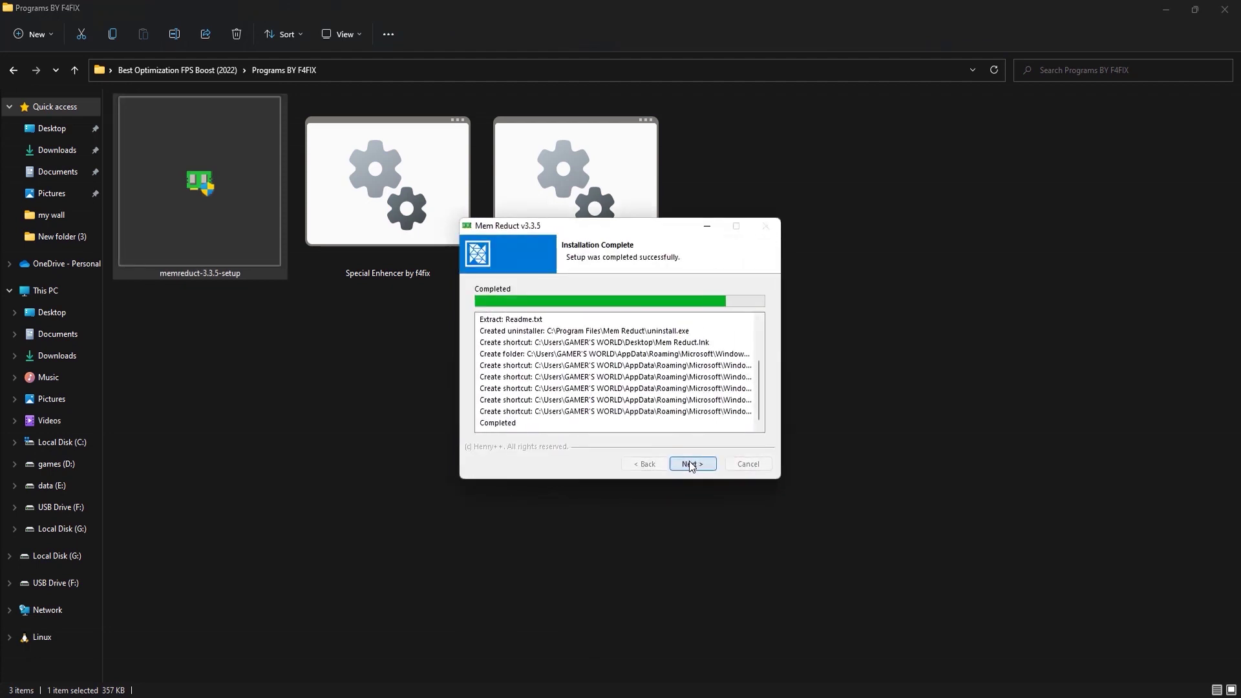
{"action": "left_click", "coordinate": [692, 465]}
{"action": "left_click", "coordinate": [692, 464]}
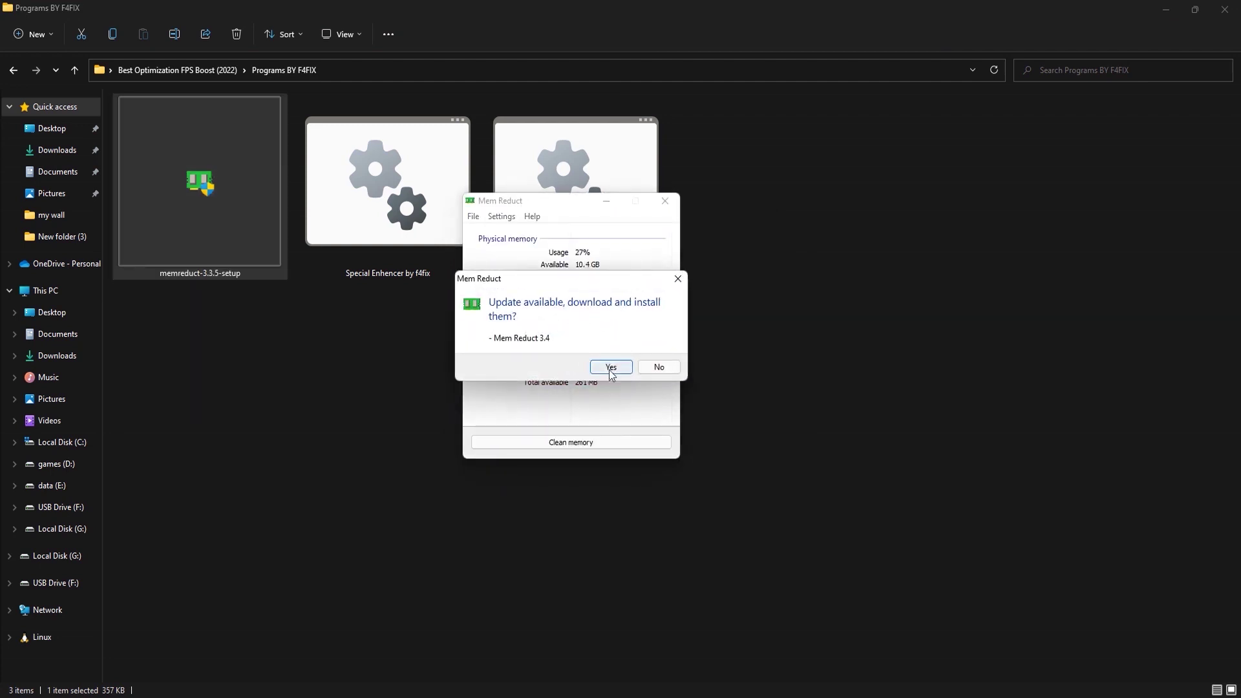
{"action": "left_click", "coordinate": [609, 367]}
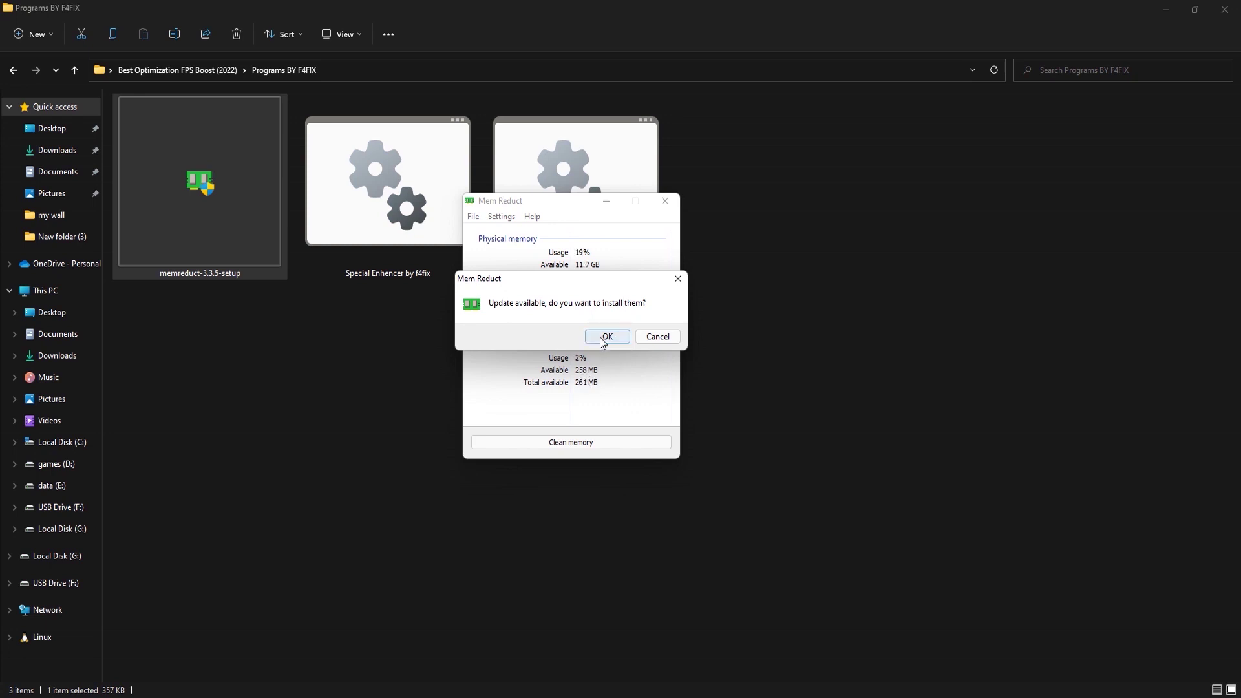
{"action": "left_click", "coordinate": [670, 343]}
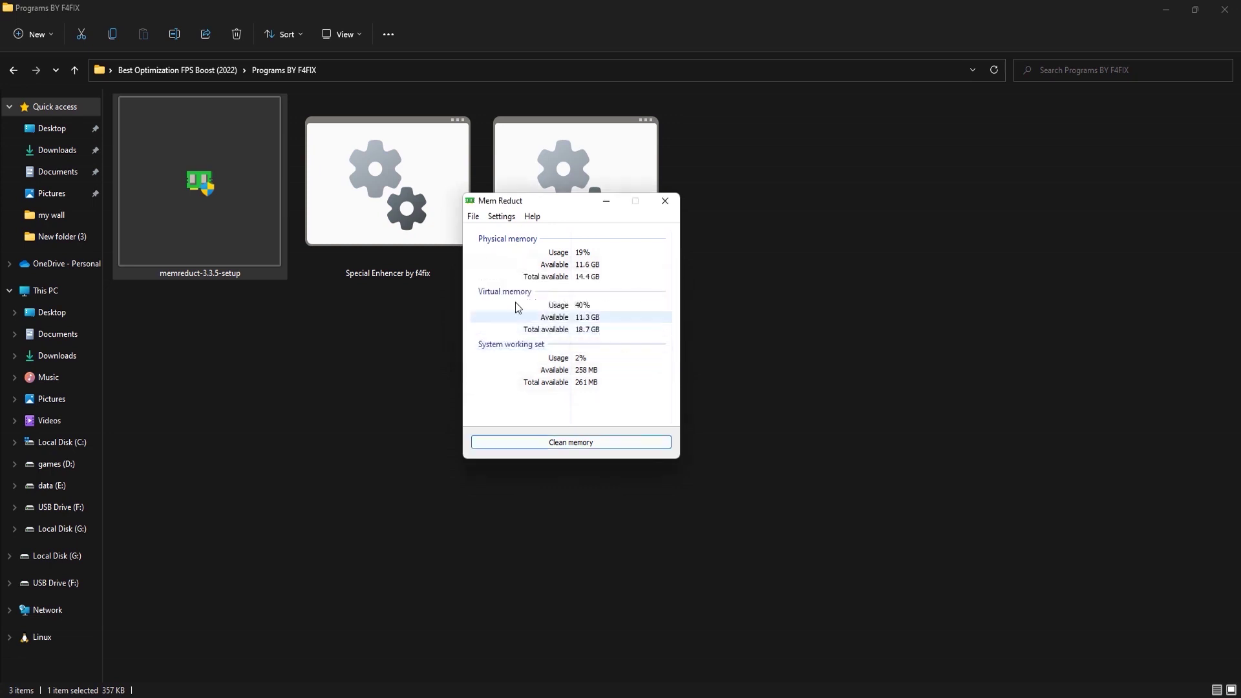
- Check the automatic cleaning threshold in Mem Reduct's memory cleaning settings, and close the settings and main window
{"action": "left_click", "coordinate": [501, 220]}
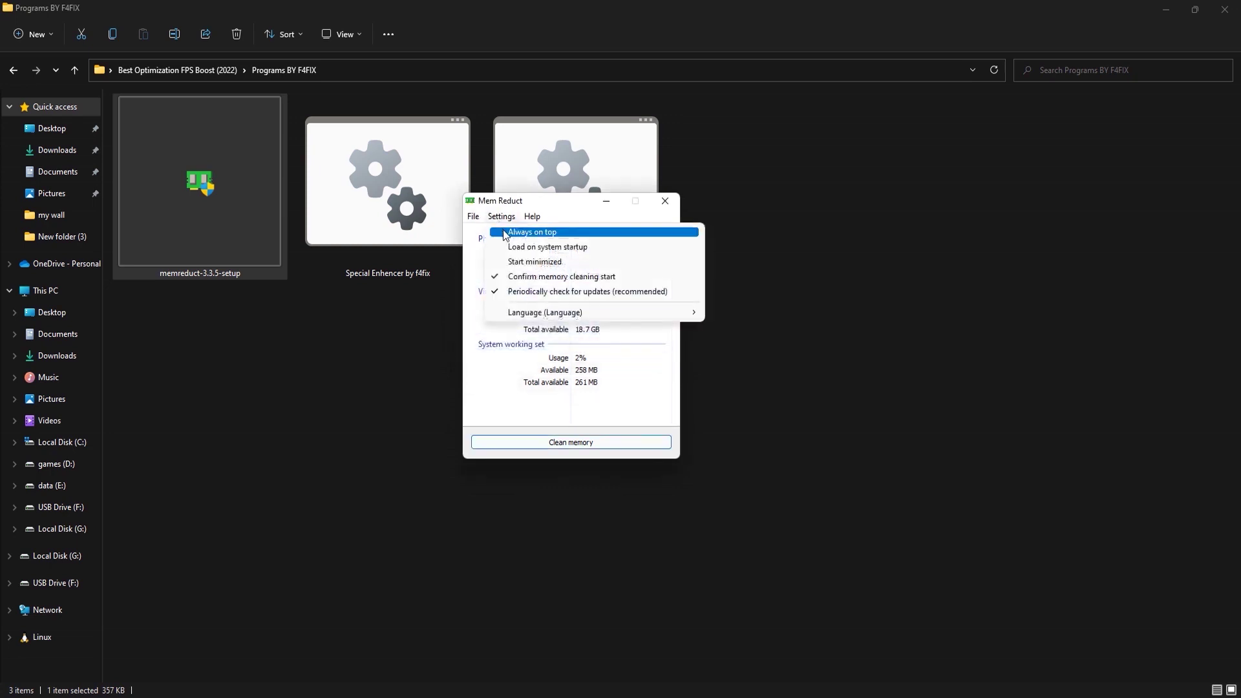
{"action": "left_click", "coordinate": [481, 232]}
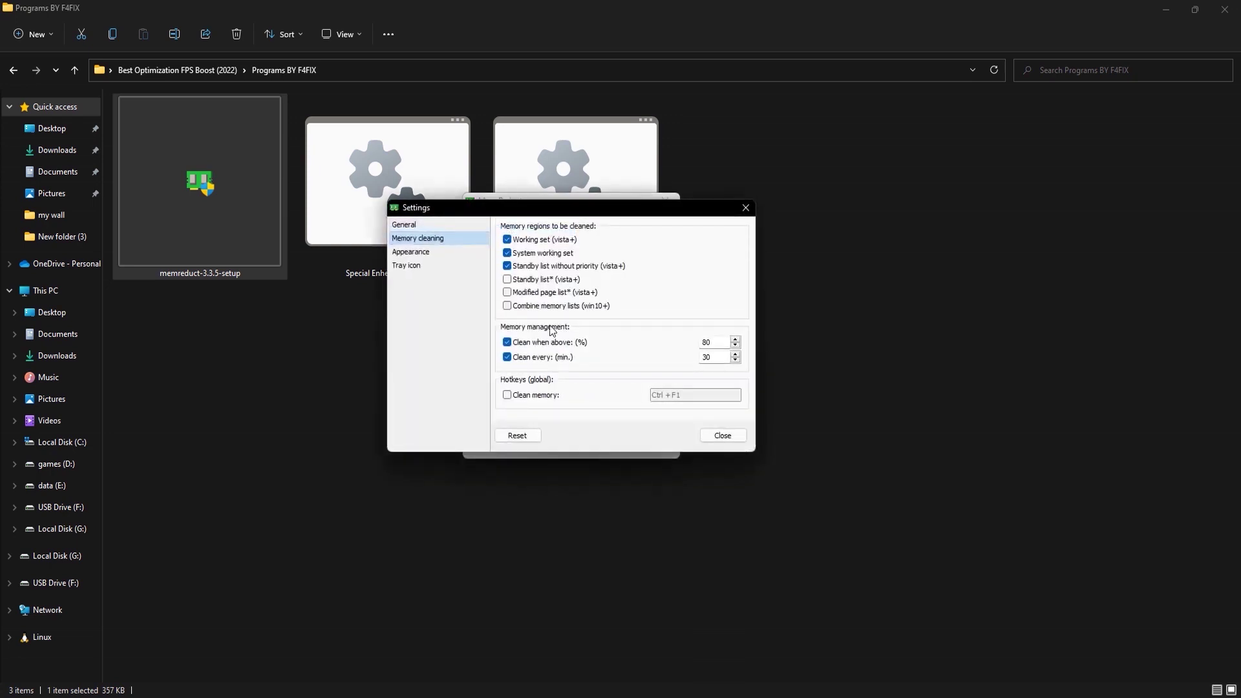
{"action": "double_click", "coordinate": [715, 341]}
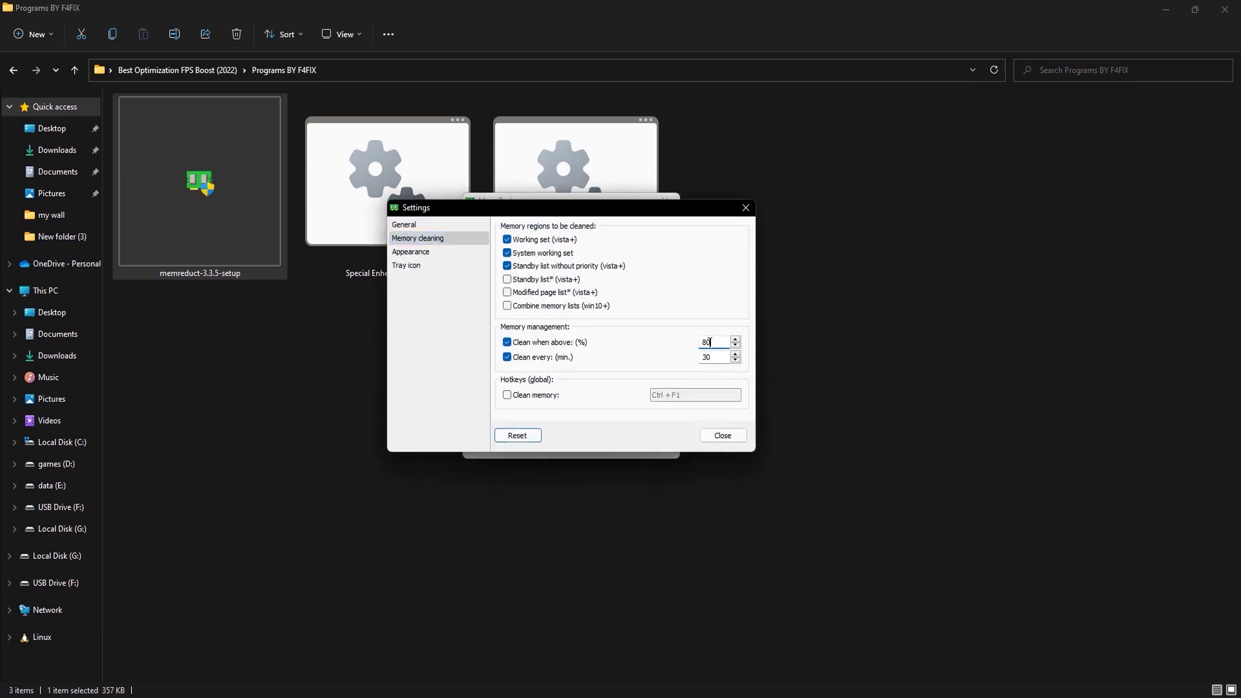
{"action": "left_click", "coordinate": [723, 436]}
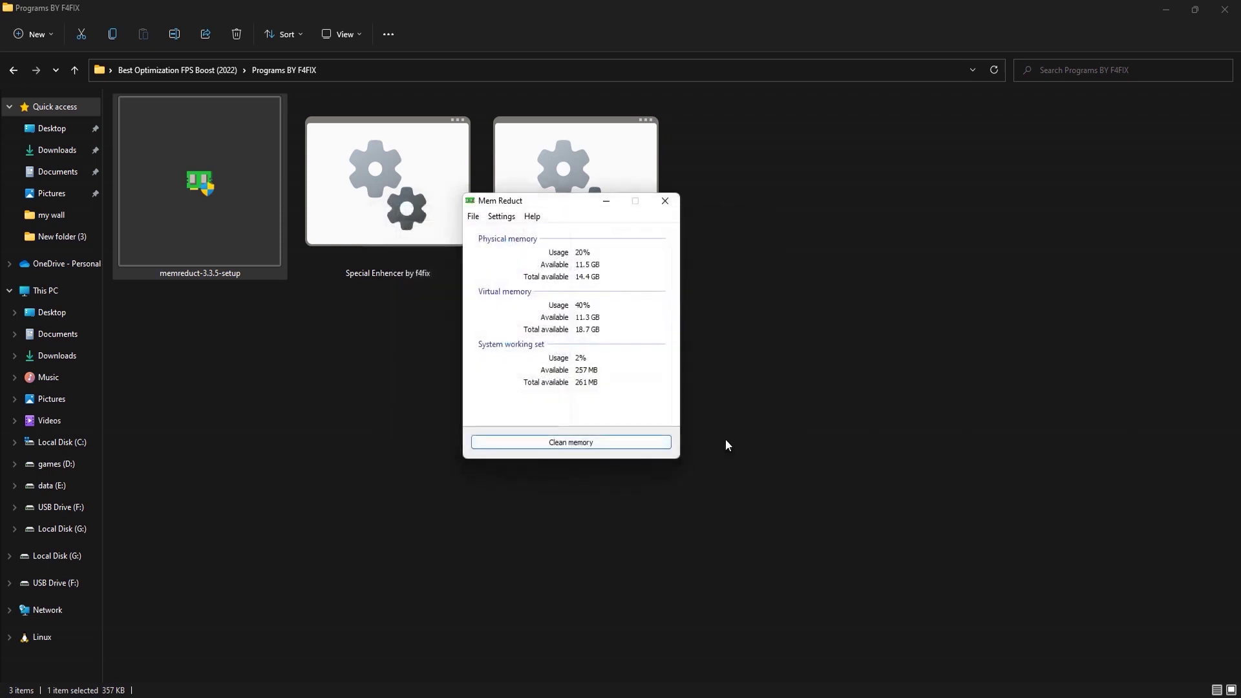
{"action": "left_click", "coordinate": [662, 202]}
- Go up to the Best Optimization FPS Boost (2022) folder, run TimerResolution, set the timer to maximum resolution and minimize it
{"action": "key", "text": "alt+Up"}
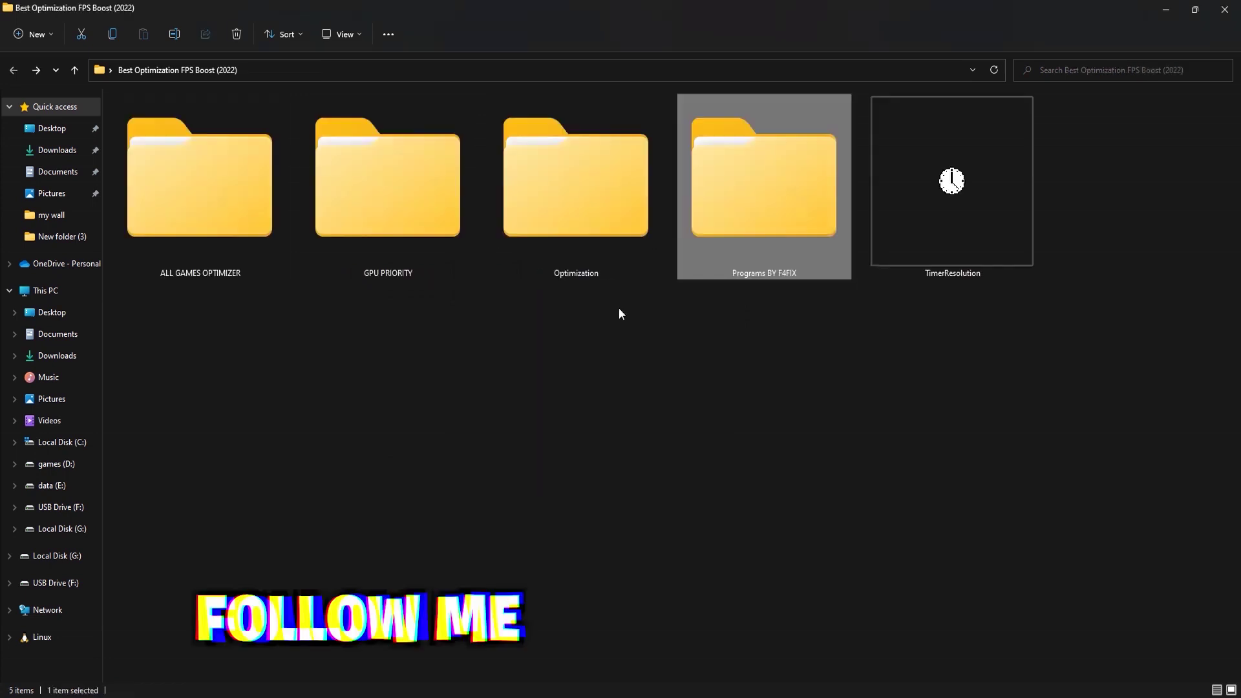
{"action": "left_click", "coordinate": [445, 391]}
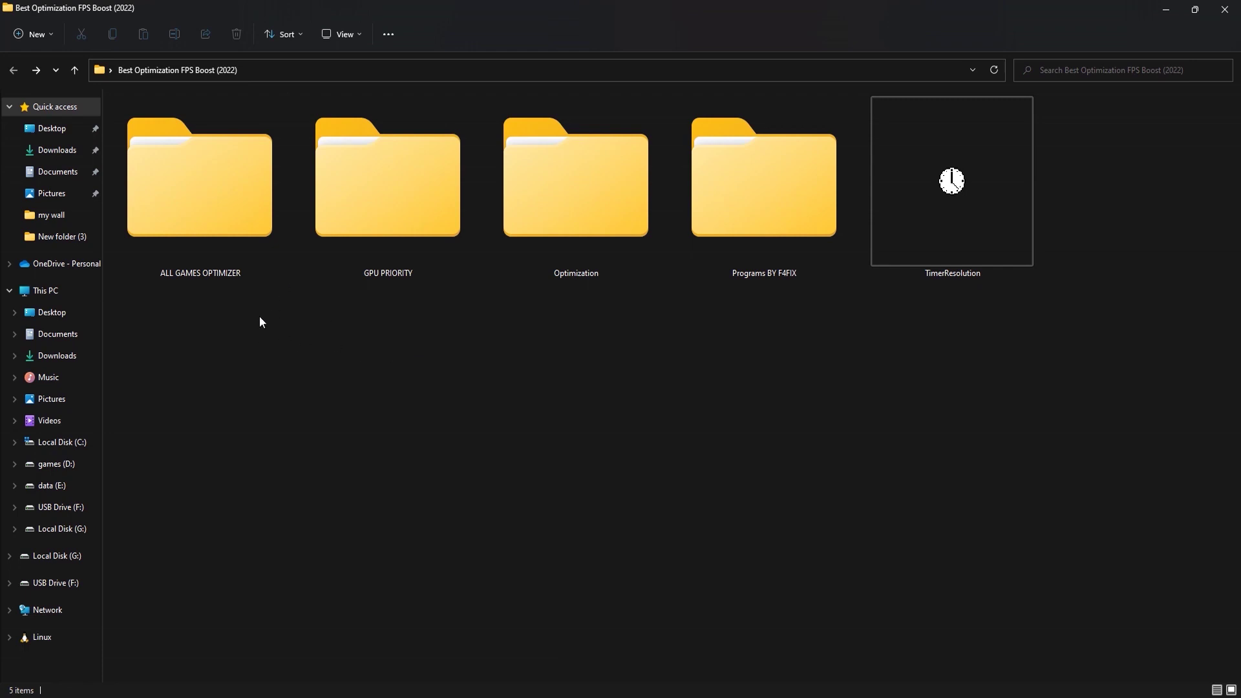
{"action": "double_click", "coordinate": [1015, 231]}
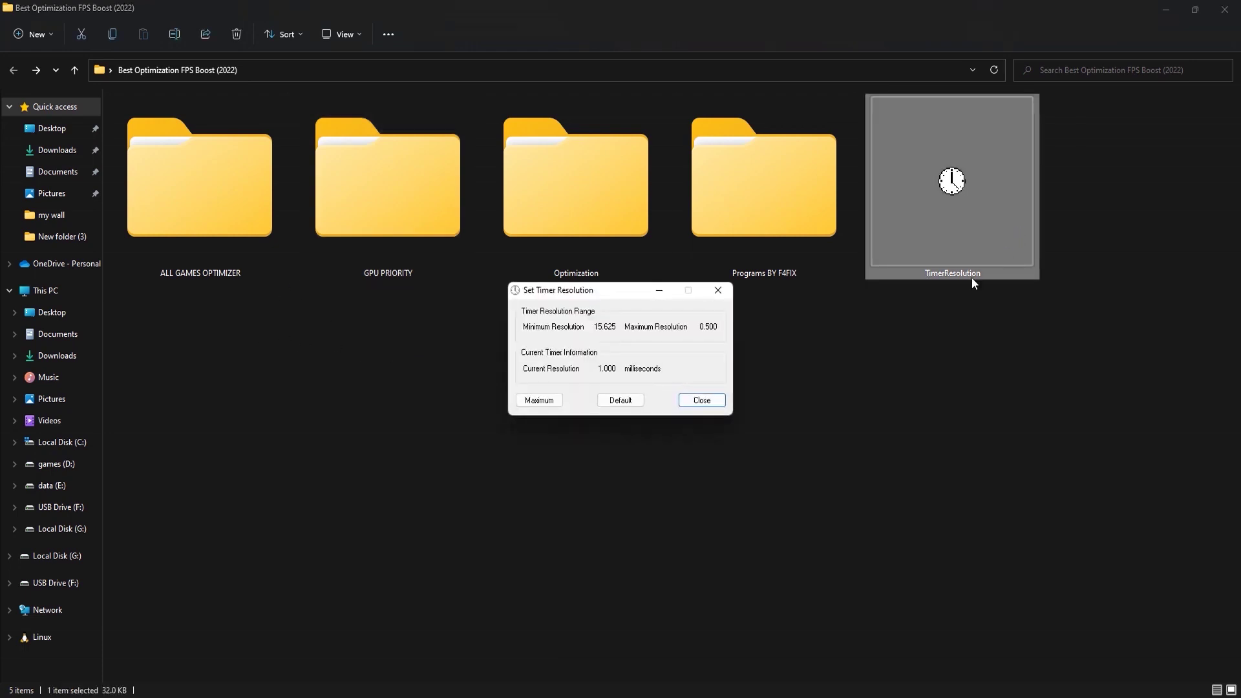
{"action": "left_click", "coordinate": [547, 401]}
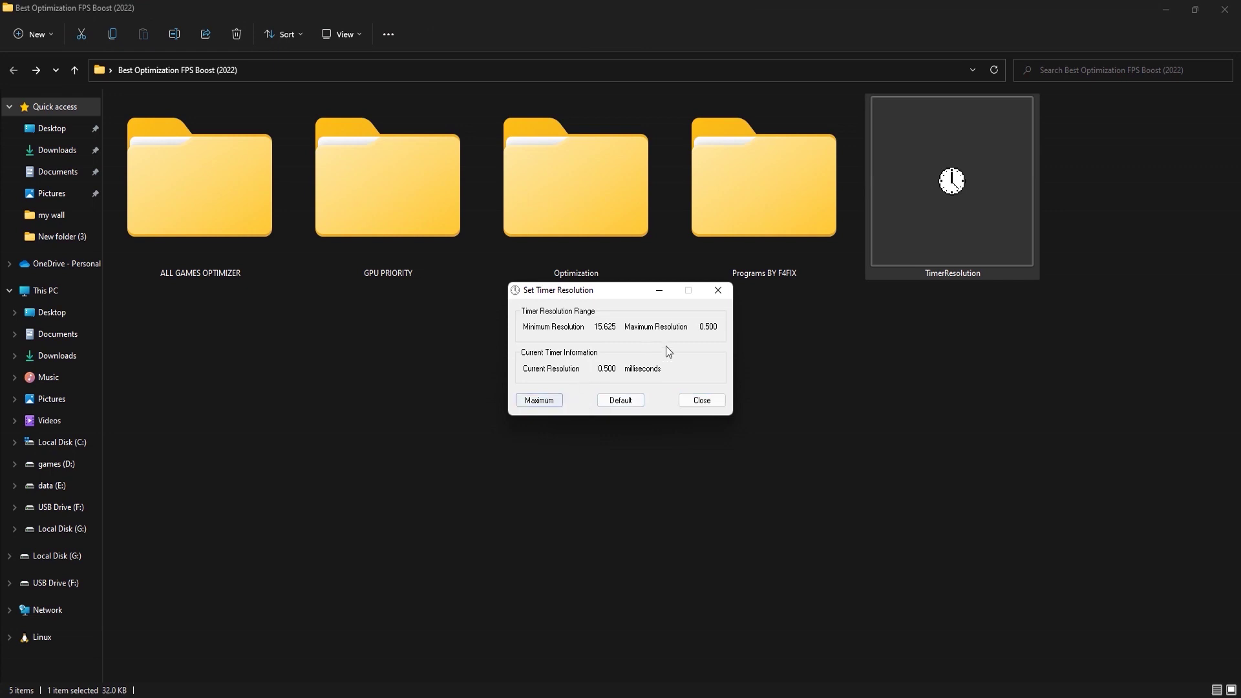
{"action": "left_click", "coordinate": [658, 293]}
- Run ALL GAMES OPTIMIZER as administrator from its folder, and close the File Explorer and WinRAR windows behind it
{"action": "double_click", "coordinate": [262, 258]}
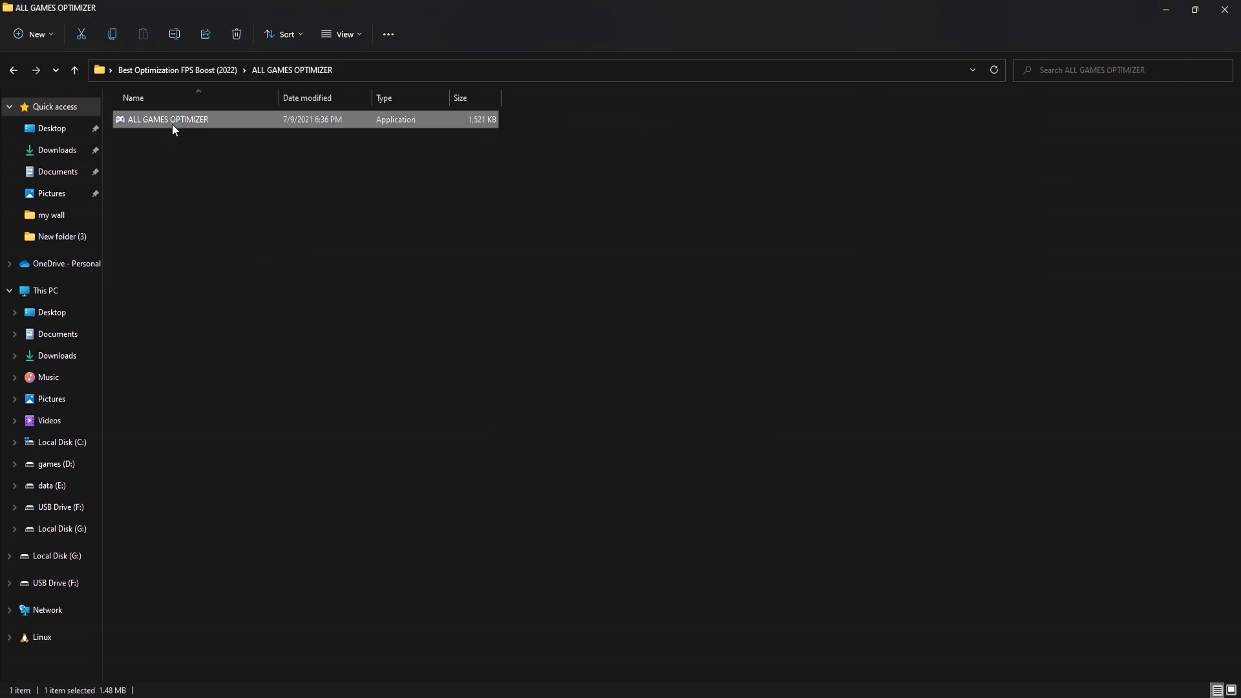
{"action": "right_click", "coordinate": [172, 124]}
{"action": "left_click", "coordinate": [215, 193]}
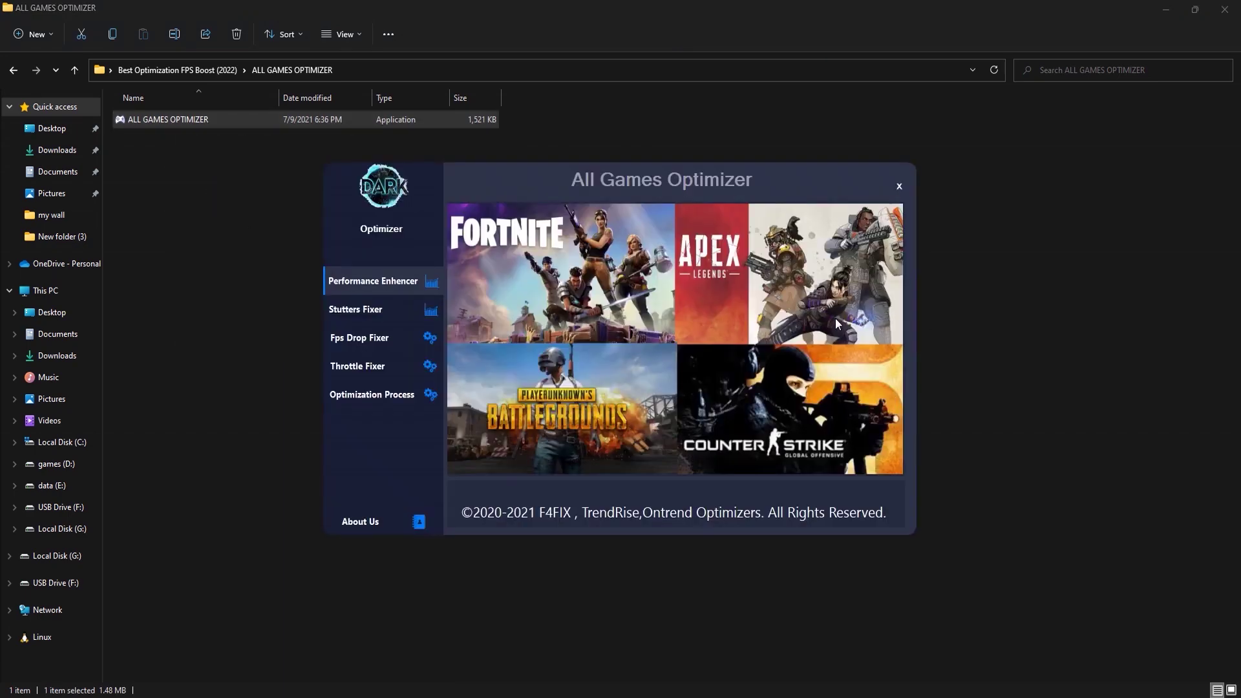
{"action": "left_click", "coordinate": [1224, 9]}
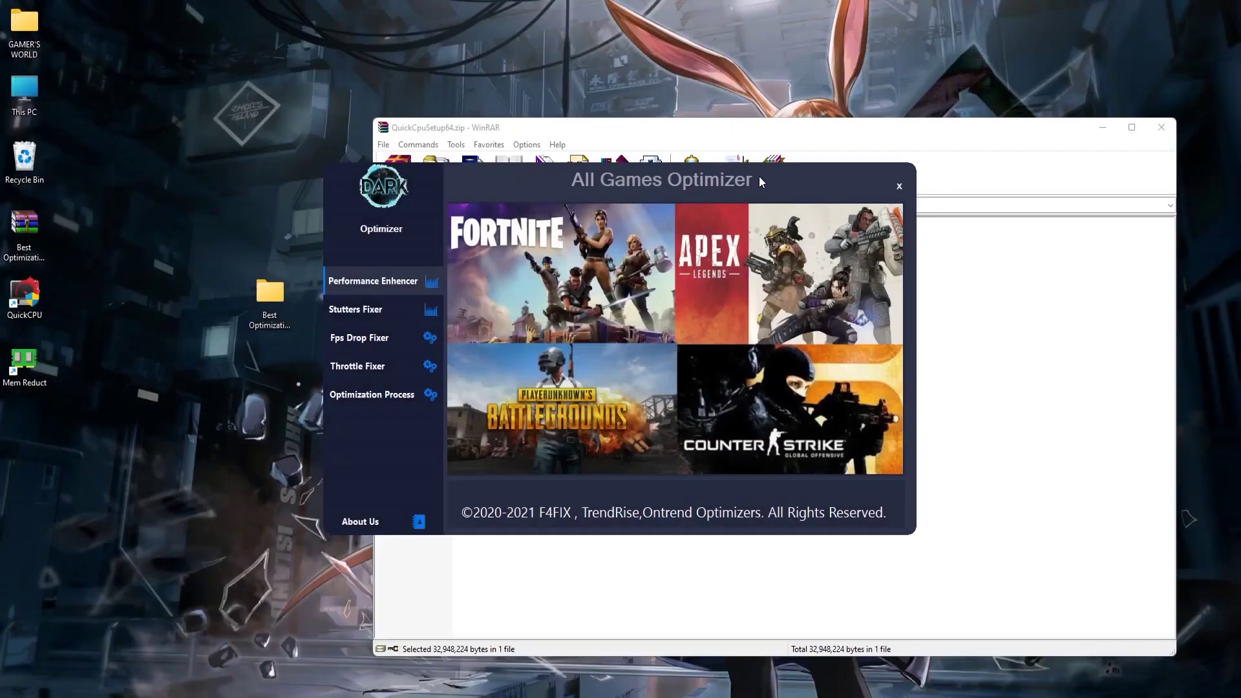
{"action": "left_click", "coordinate": [1161, 128]}
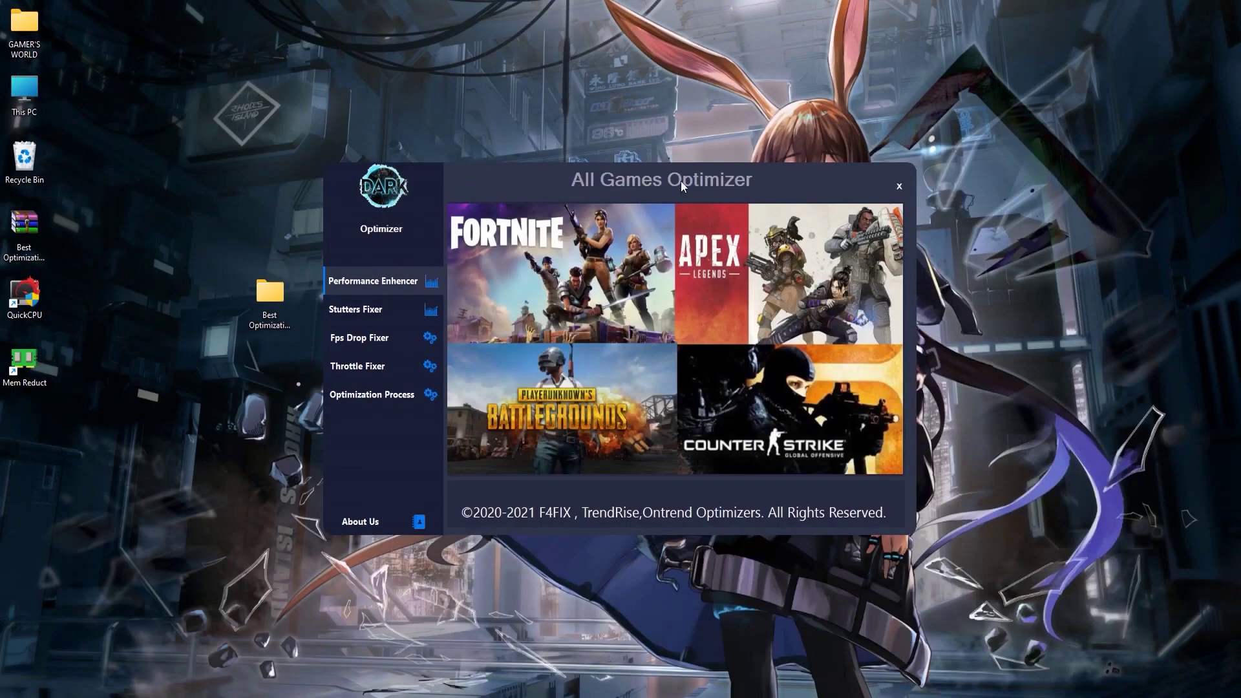
- Apply the Performance Enhencer, Stutters Fixer, Fps Drop Fixer and Throttle Fixer in All Games Optimizer
{"action": "left_click", "coordinate": [402, 285]}
{"action": "left_click", "coordinate": [395, 316]}
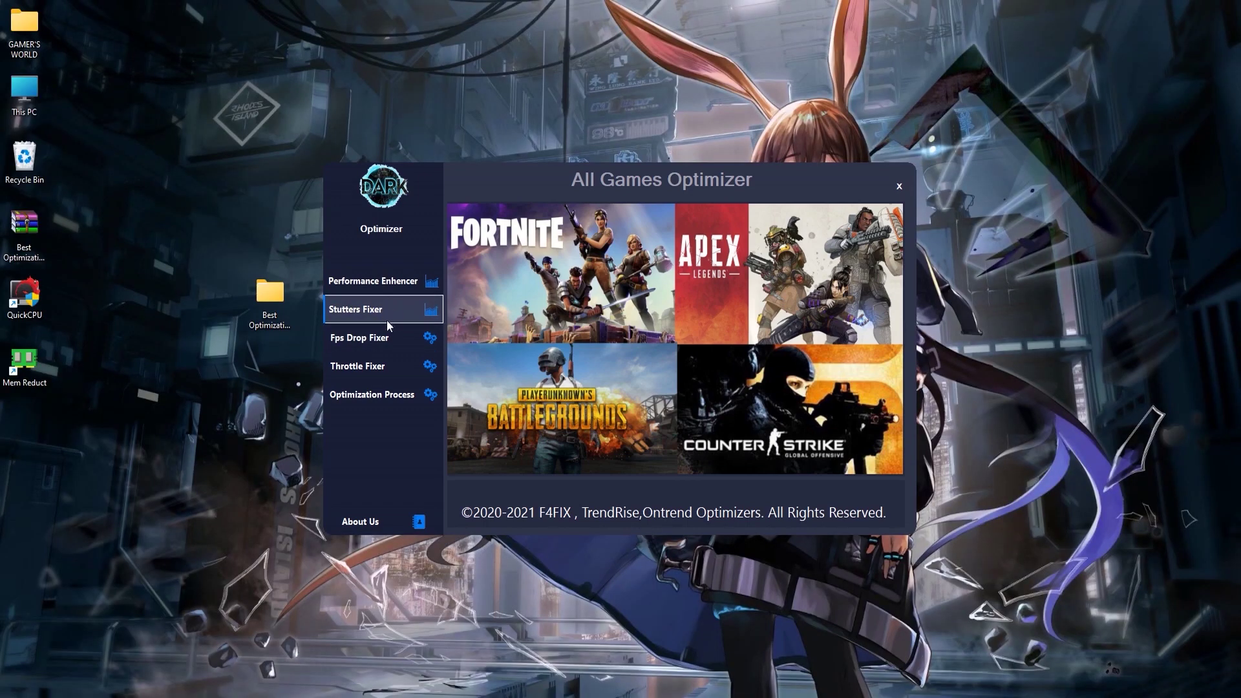
{"action": "left_click", "coordinate": [385, 336]}
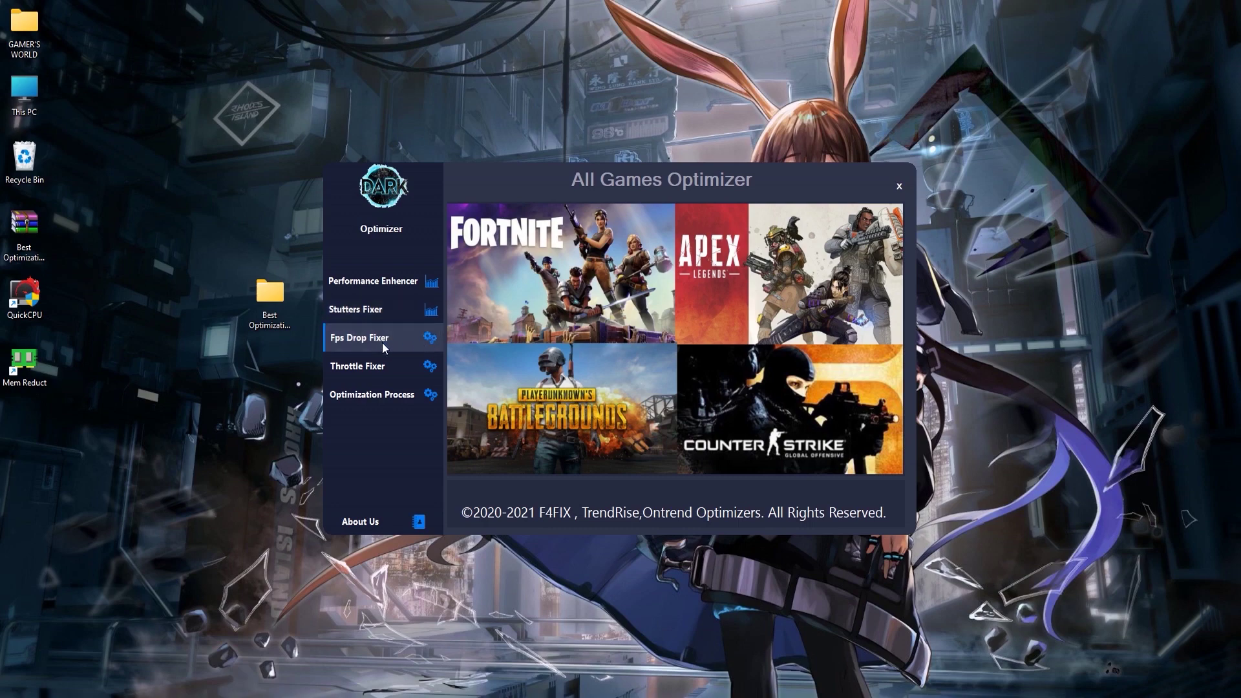
{"action": "left_click", "coordinate": [379, 367]}
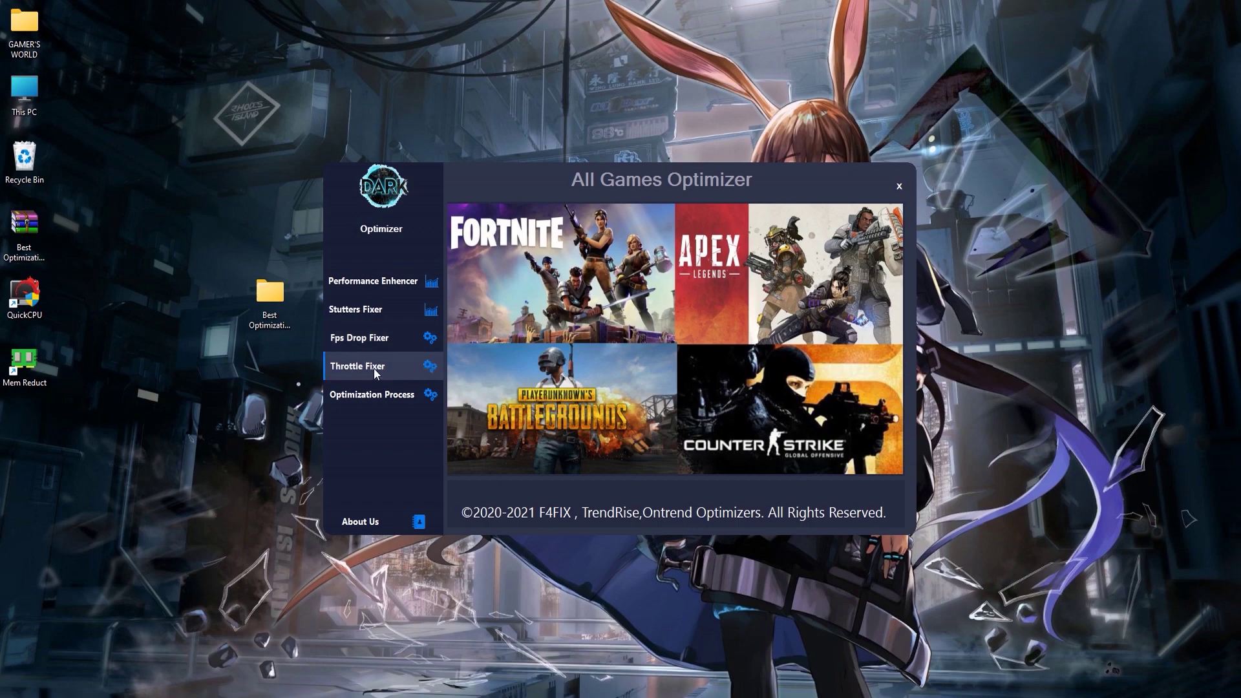
- Run the Optimization Process to completion, close All Games Optimizer and refresh the desktop
{"action": "left_click", "coordinate": [385, 391]}
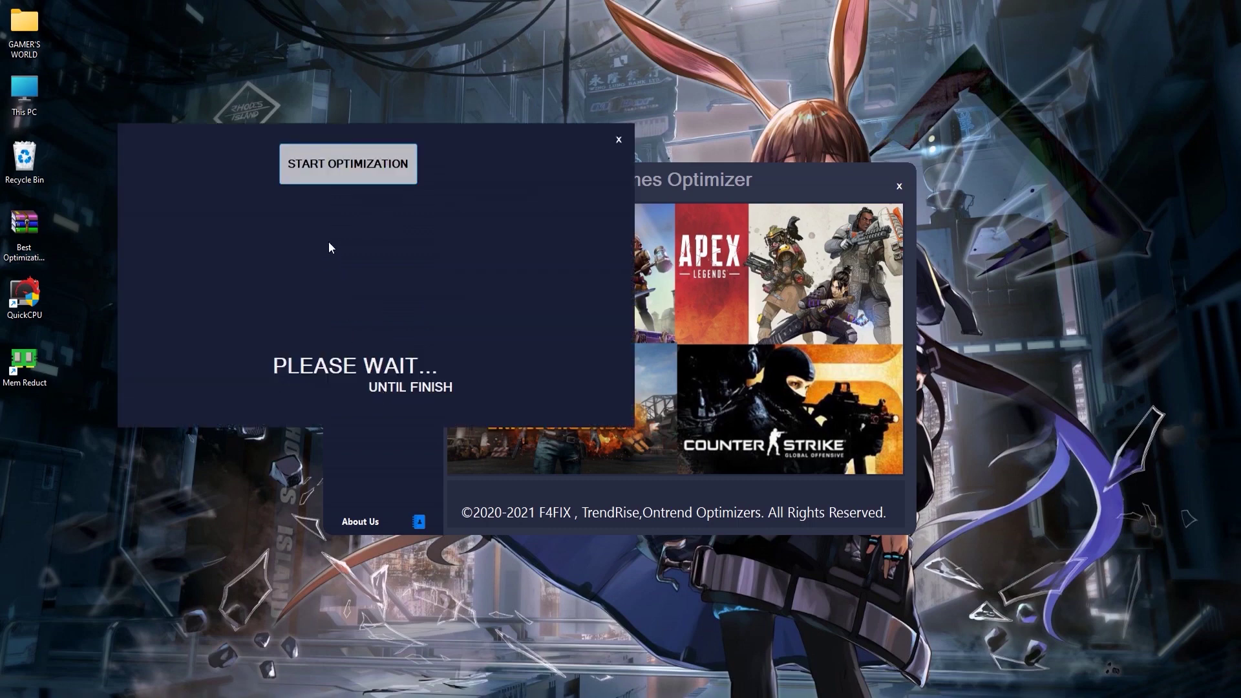
{"action": "left_click", "coordinate": [384, 173]}
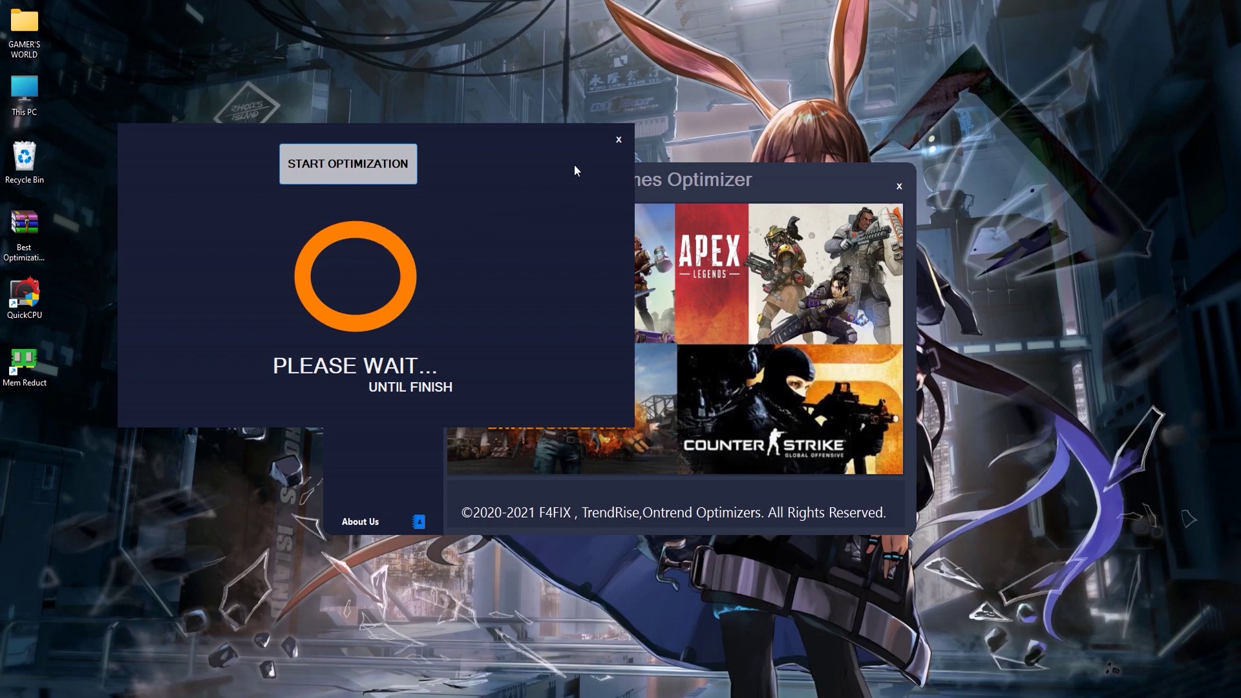
{"action": "left_click", "coordinate": [619, 141]}
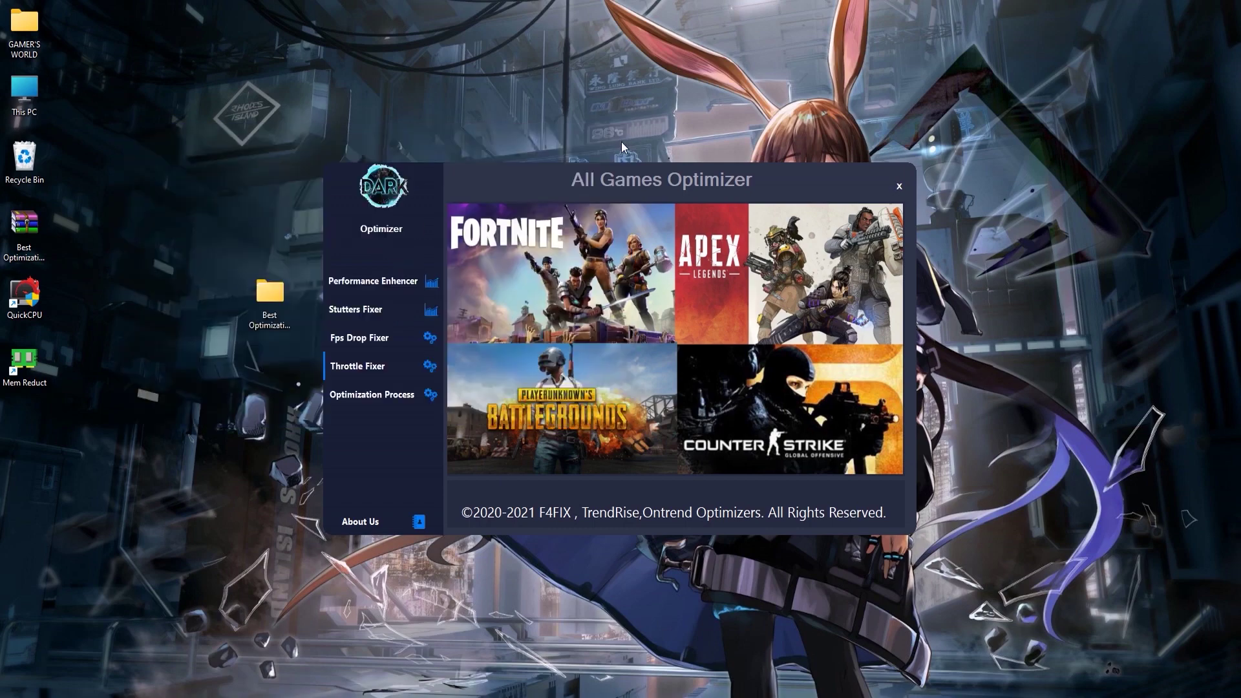
{"action": "left_click", "coordinate": [899, 188]}
{"action": "right_click", "coordinate": [838, 190]}
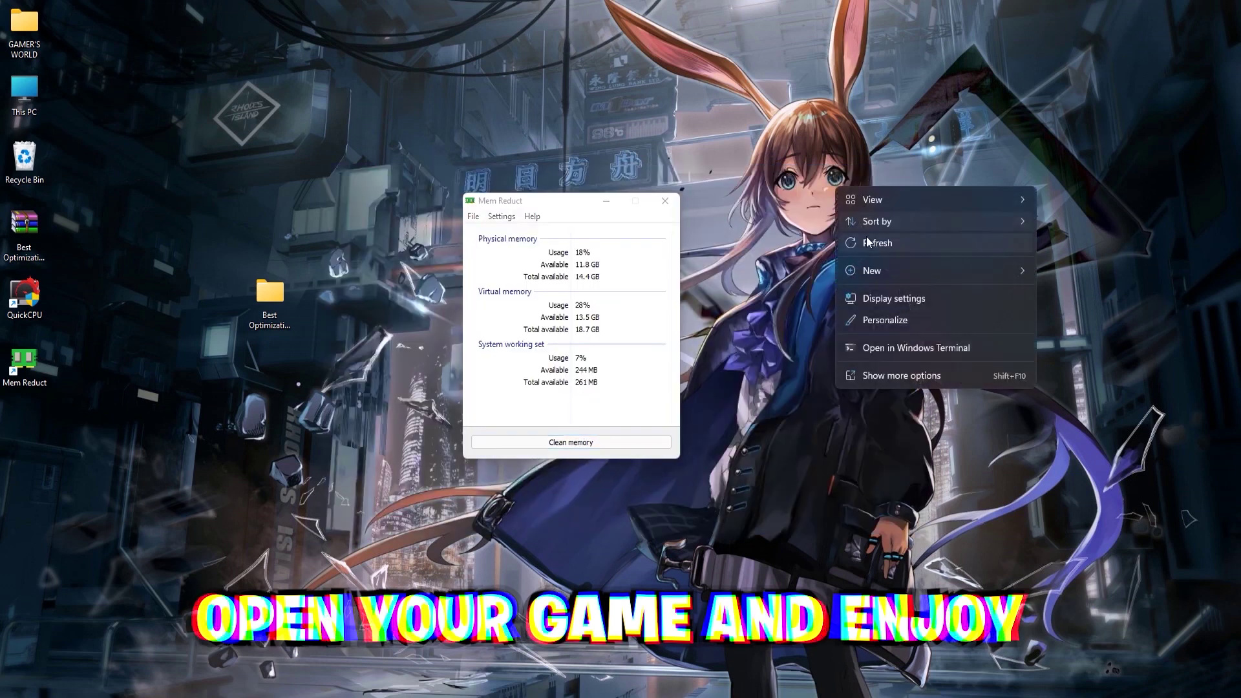
{"action": "left_click", "coordinate": [868, 242]}
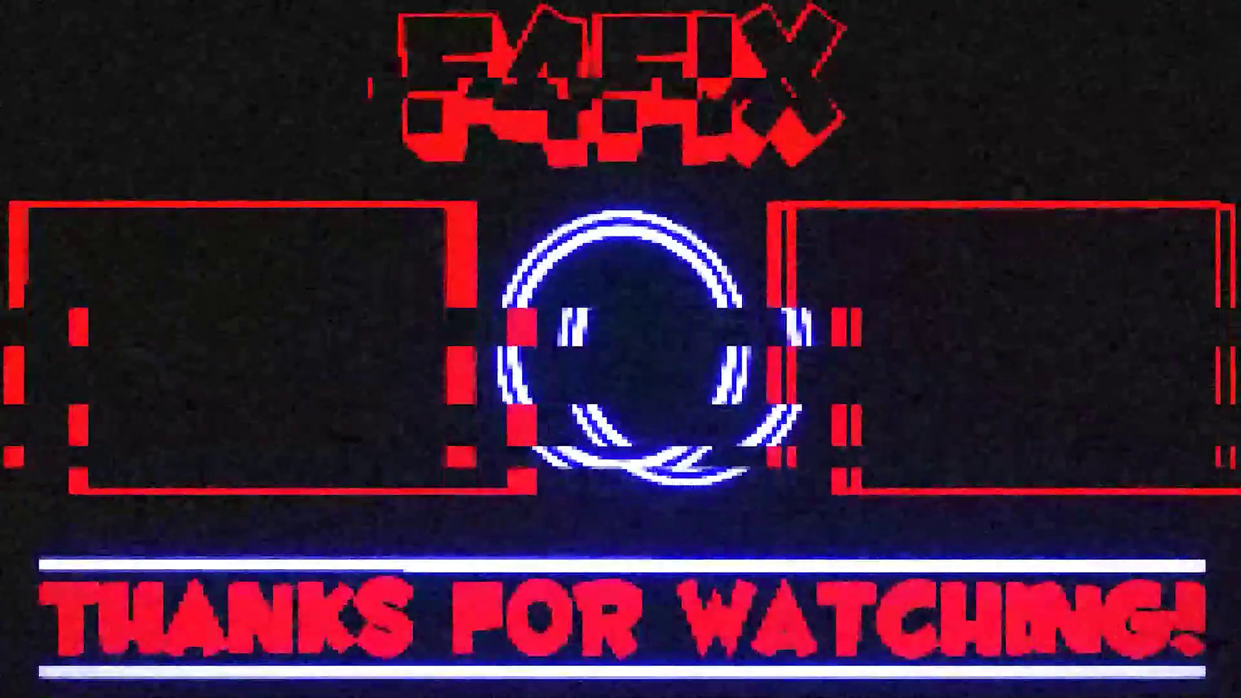